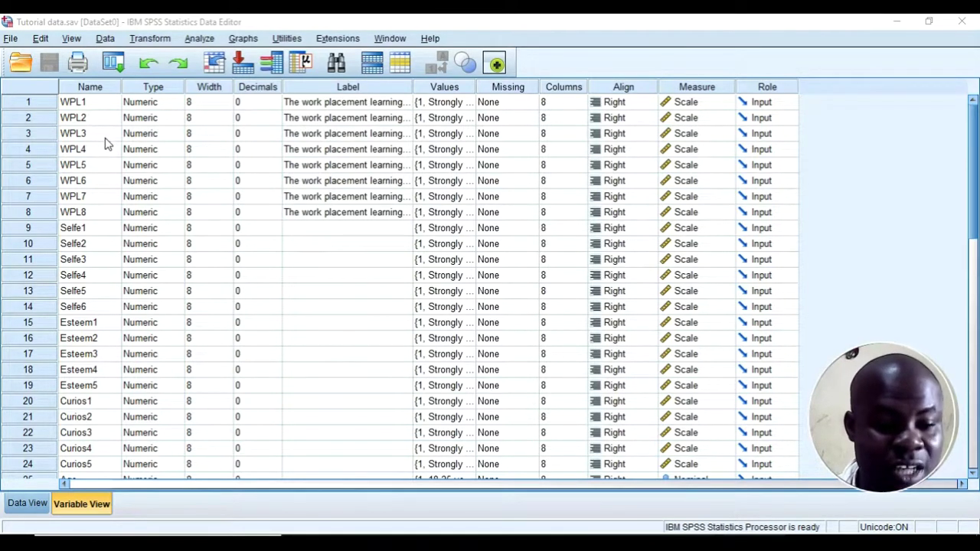
scroll(105, 137, down, 2)
scroll(107, 145, up, 1)
scroll(105, 146, up, 1)
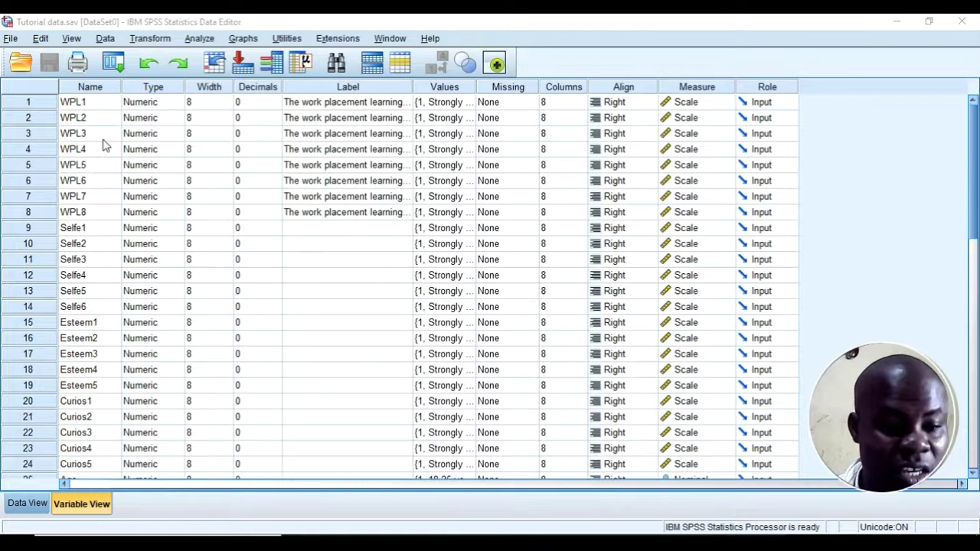
click(75, 105)
click(86, 214)
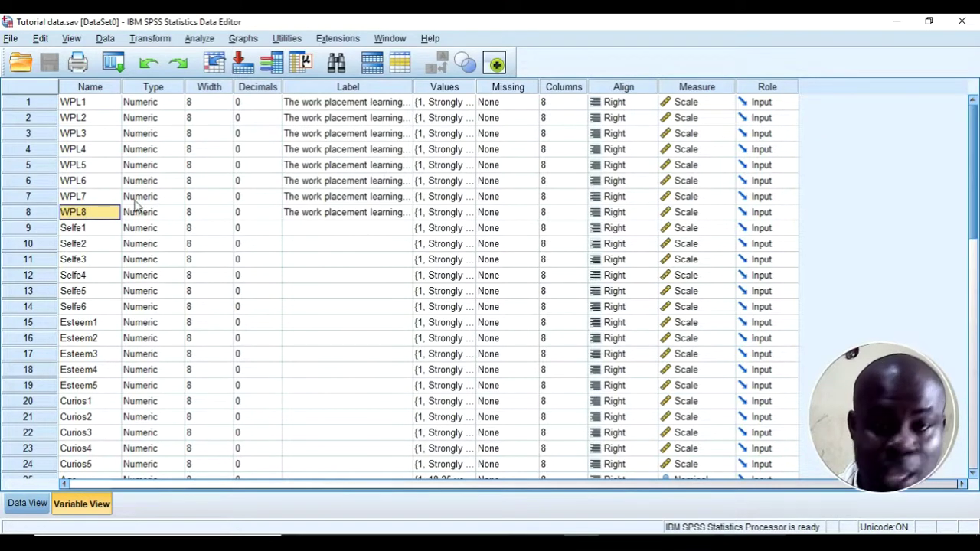
click(86, 233)
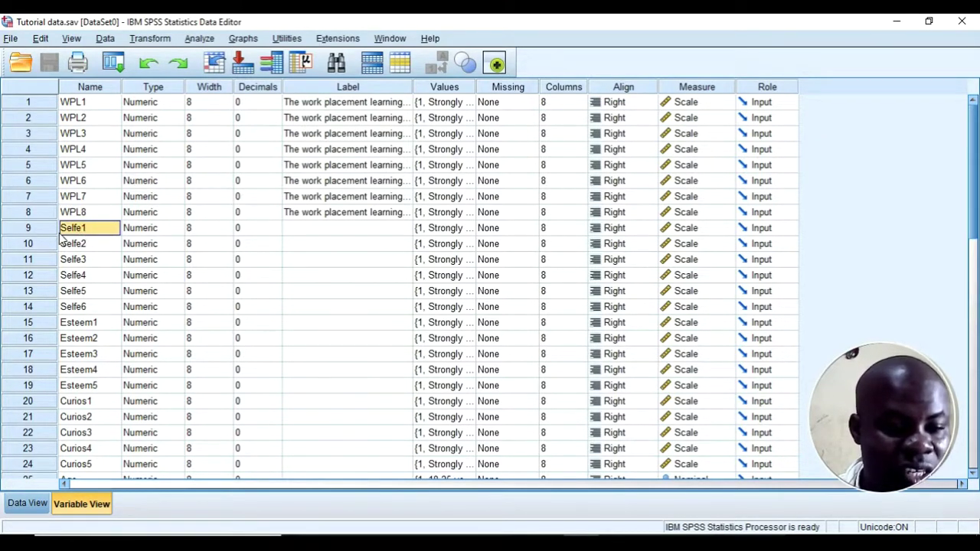
click(85, 308)
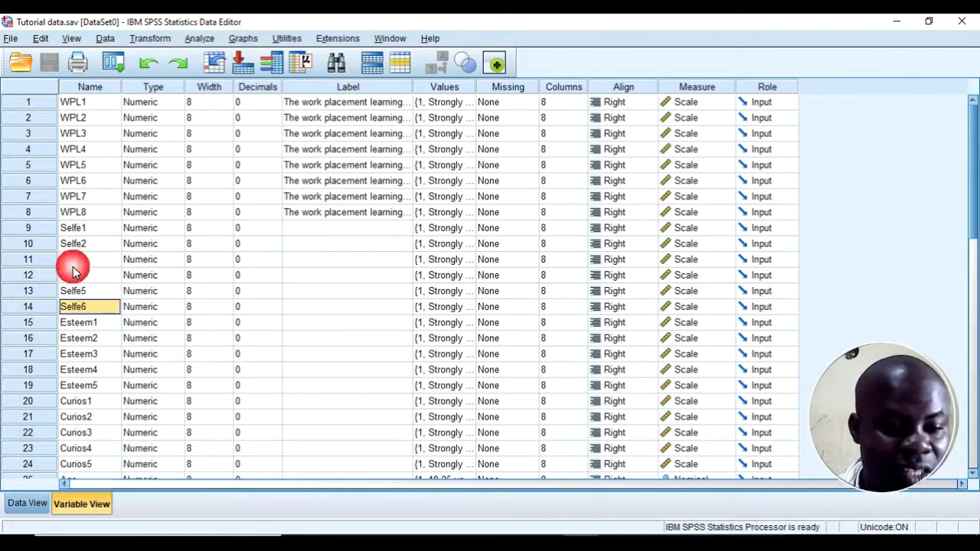
click(90, 234)
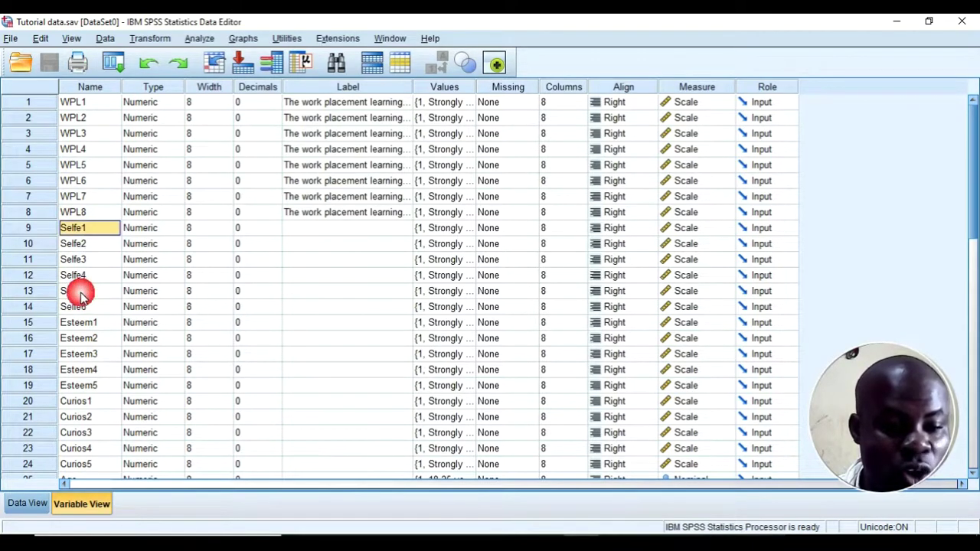
click(86, 308)
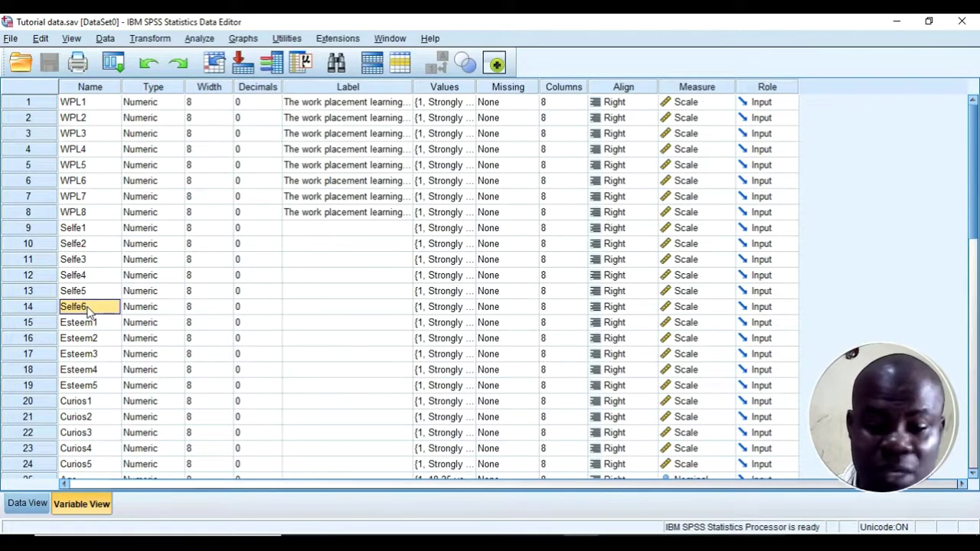
click(91, 324)
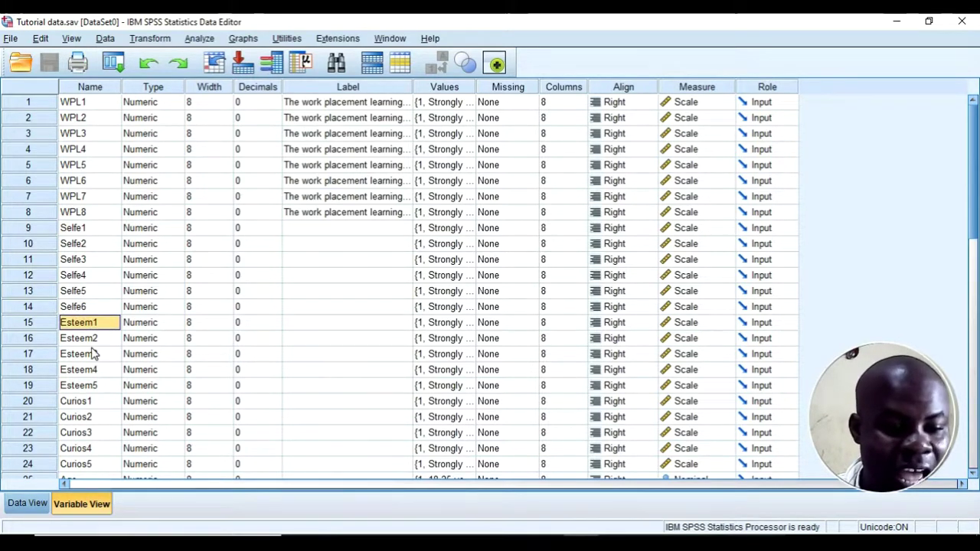
click(76, 386)
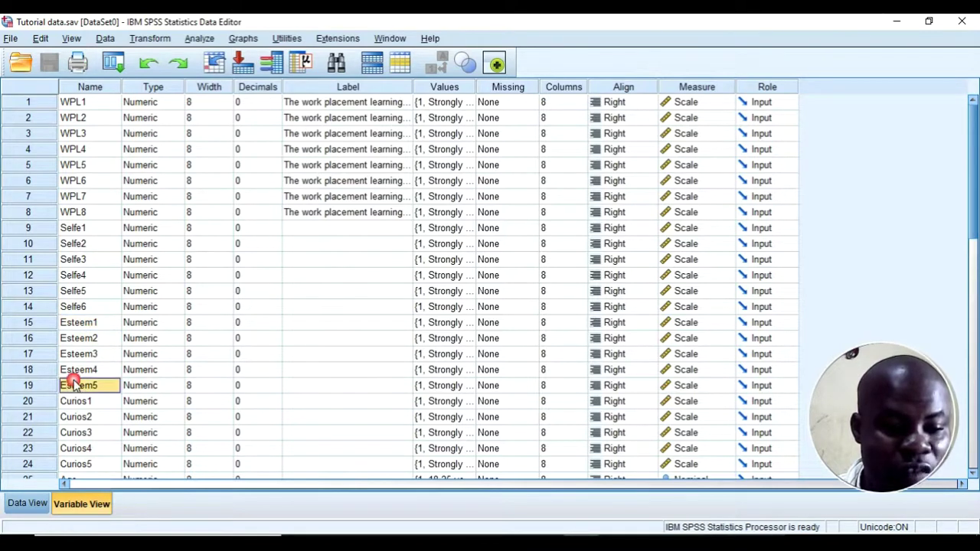
scroll(77, 385, down, 1)
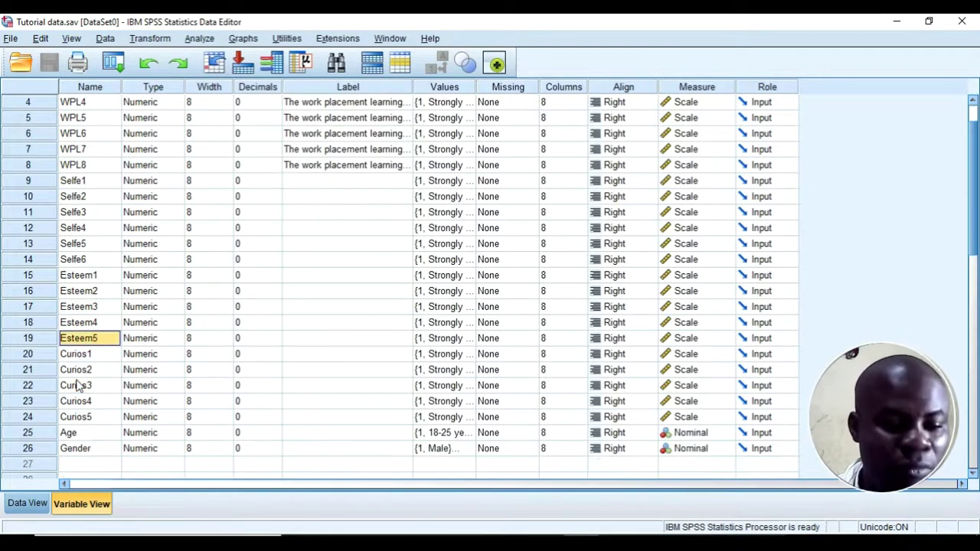
click(86, 357)
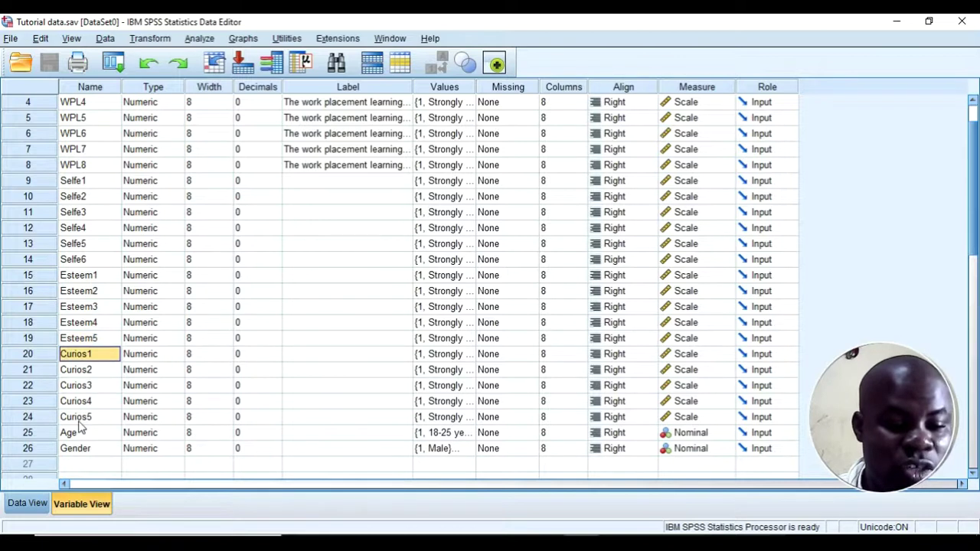
click(80, 420)
click(89, 357)
click(85, 418)
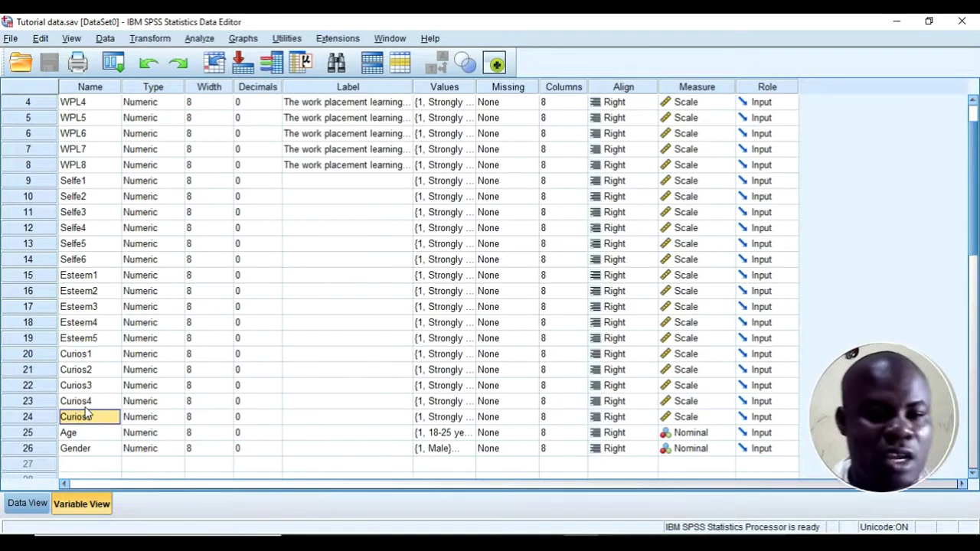
scroll(104, 375, up, 1)
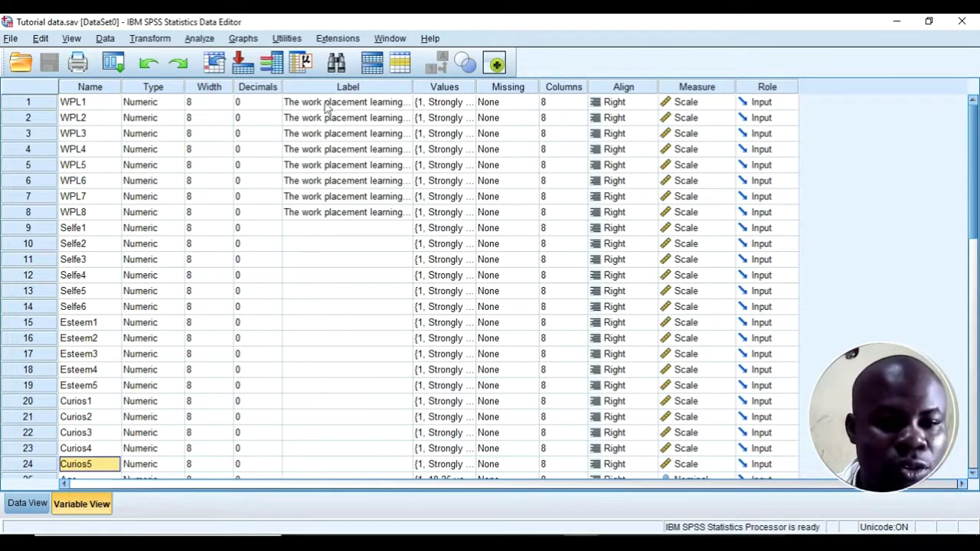
Reset Reliability Analysis, put the eight WPL items in Items, and bring up its Statistics options
click(201, 40)
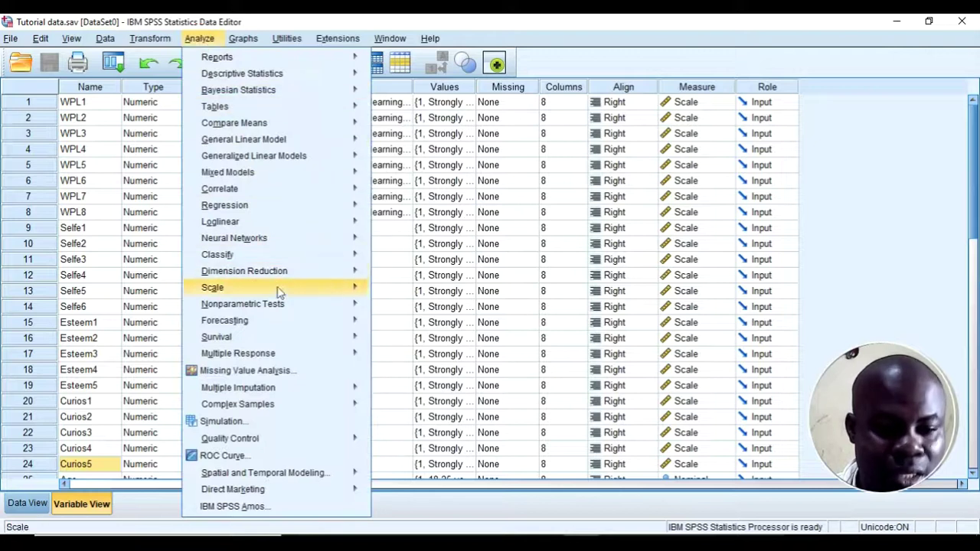
mouse_move(344, 290)
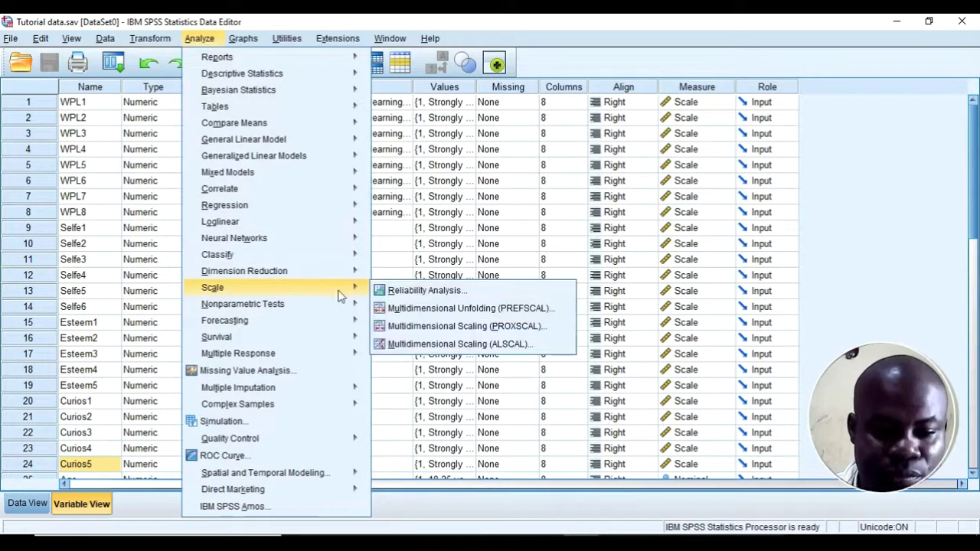
click(409, 291)
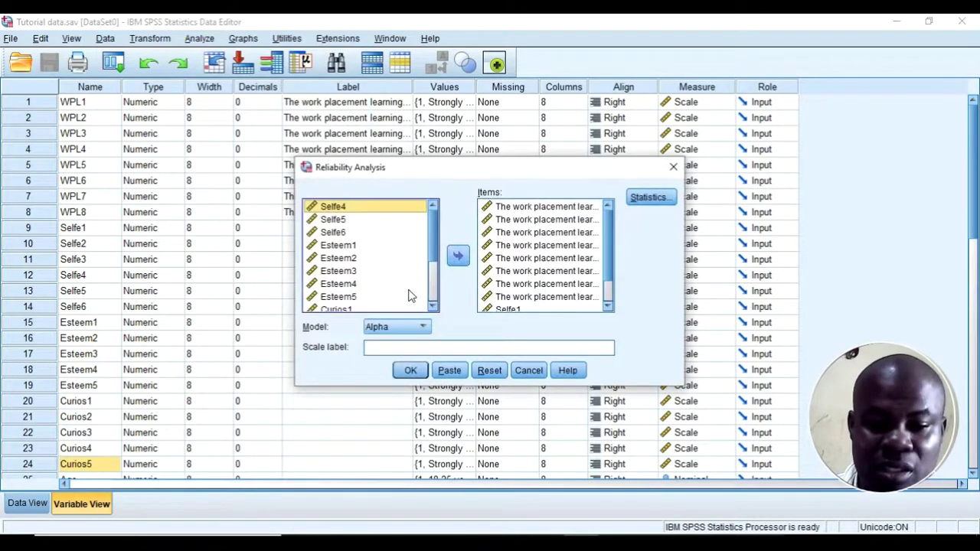
click(484, 371)
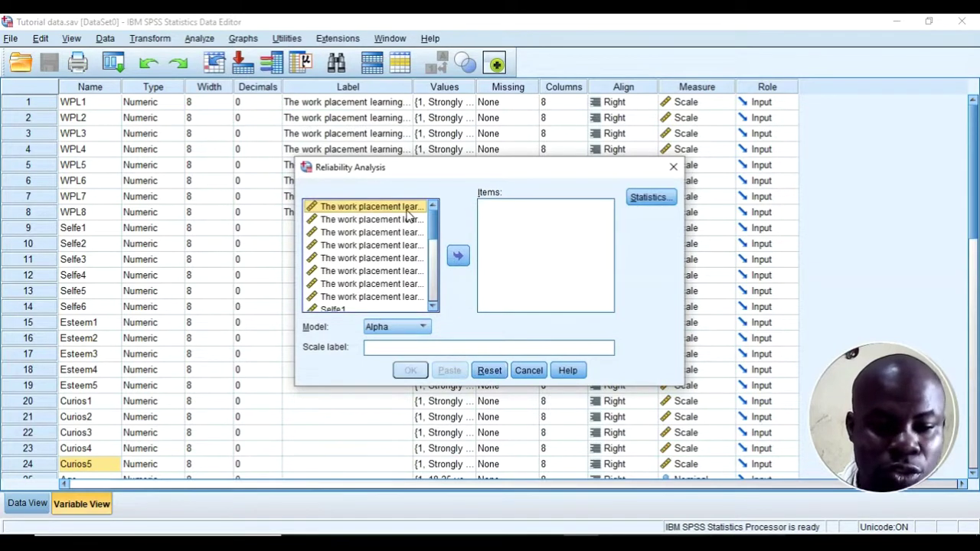
drag(408, 217, 405, 296)
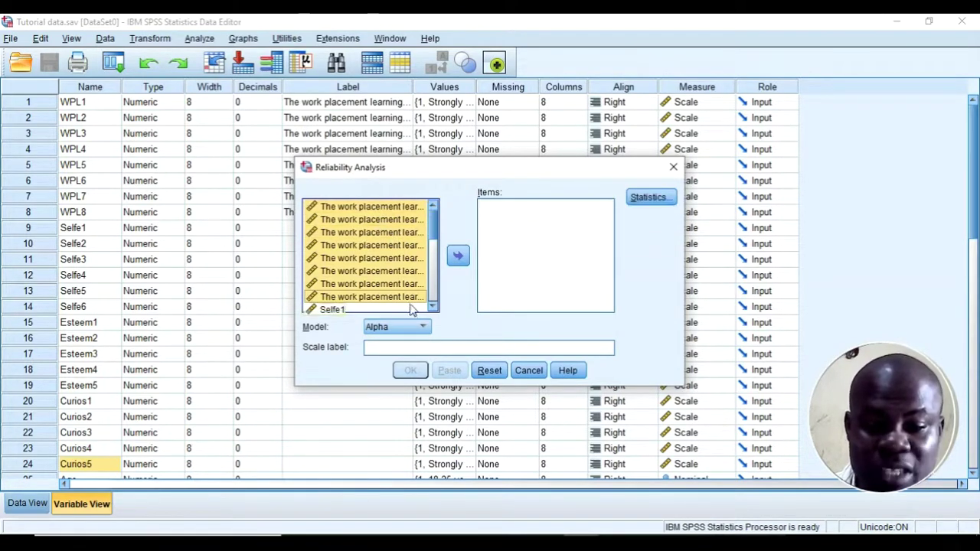
click(458, 256)
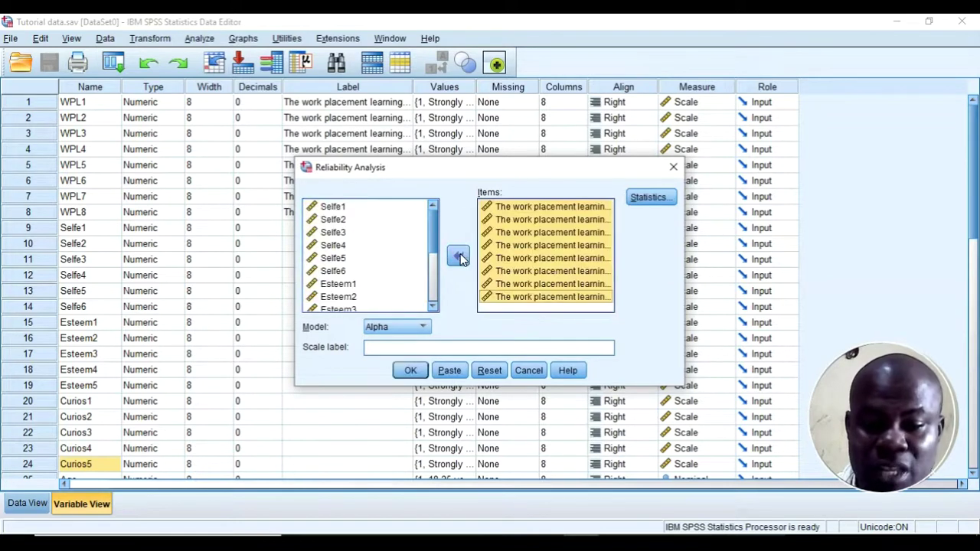
click(650, 196)
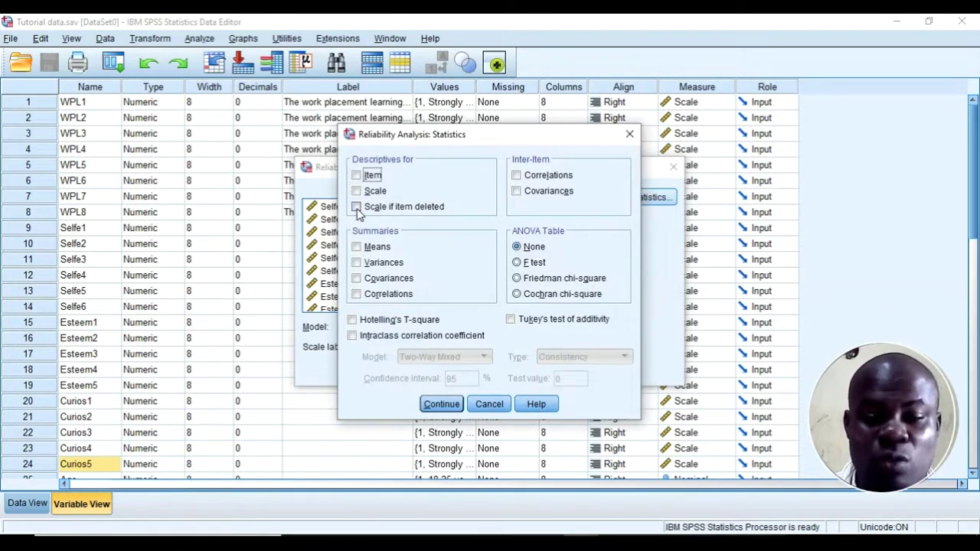
Request 'Scale if item deleted' and run the WPL reliability analysis, giving alpha .894 for 8 items
click(357, 208)
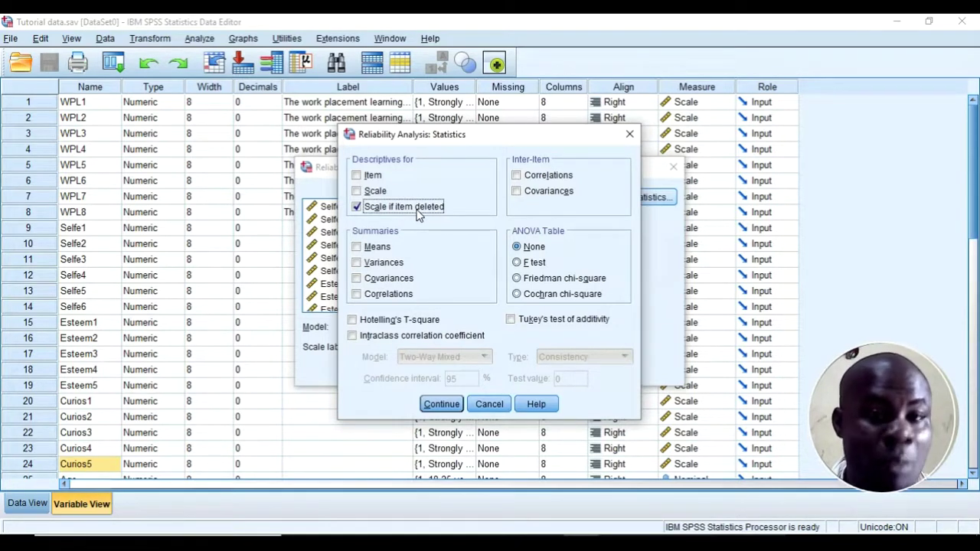
click(441, 409)
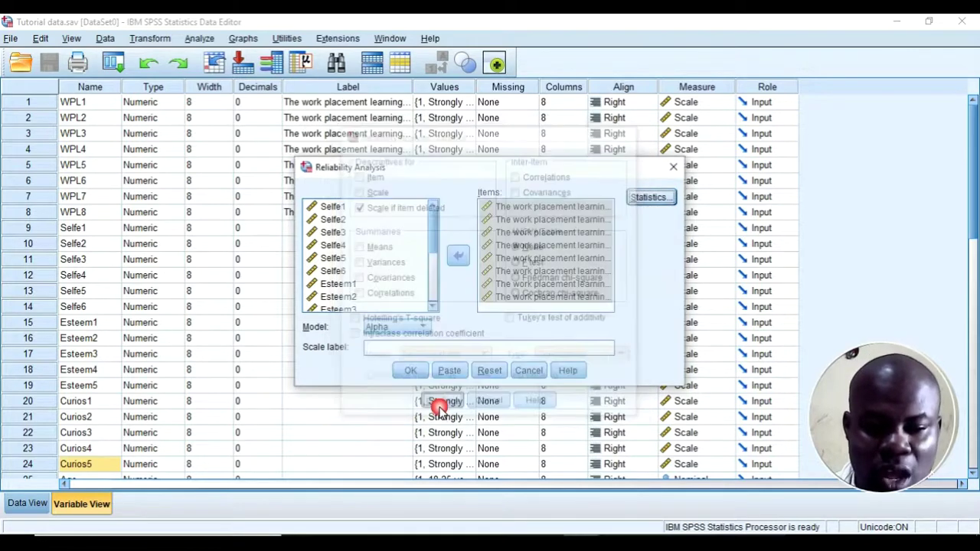
click(409, 370)
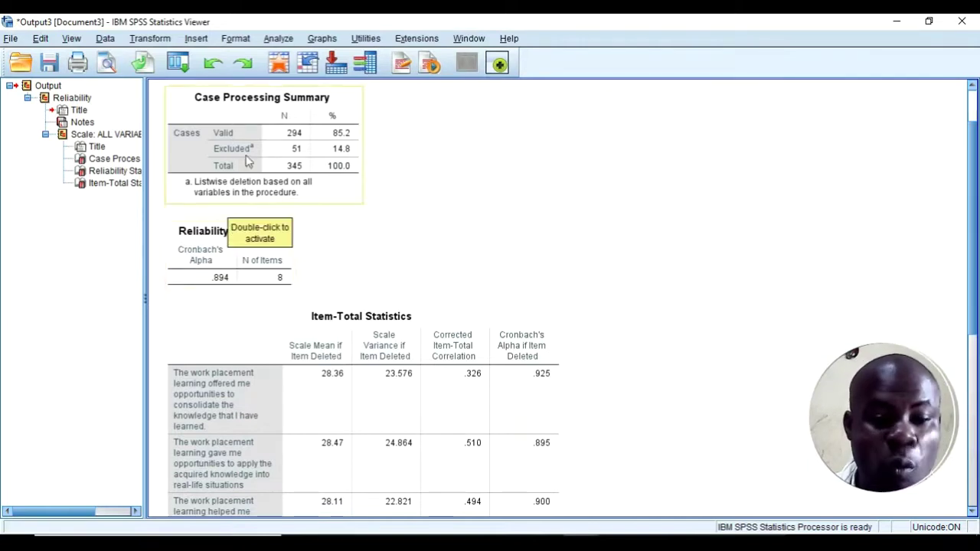
scroll(274, 218, down, 1)
scroll(264, 223, down, 4)
scroll(263, 223, down, 1)
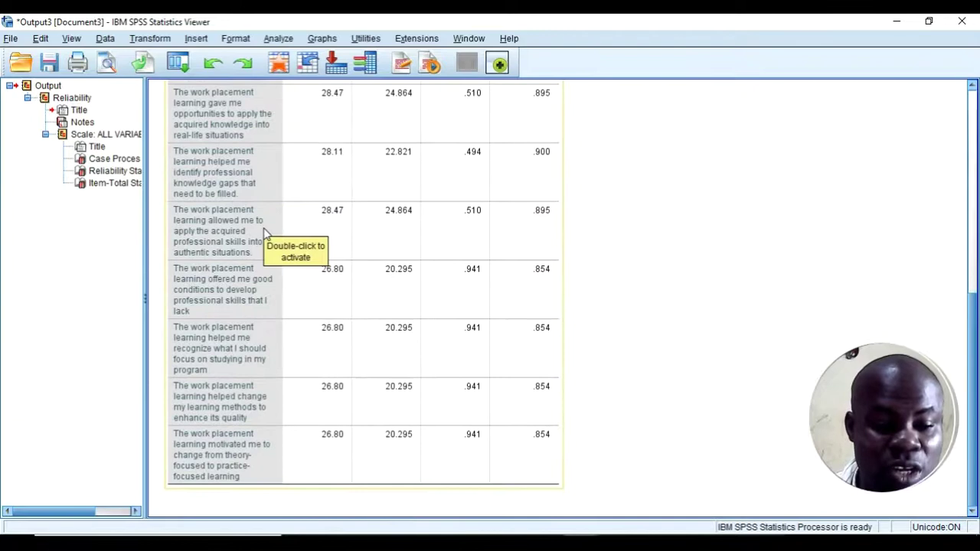
scroll(264, 224, up, 5)
scroll(253, 222, down, 3)
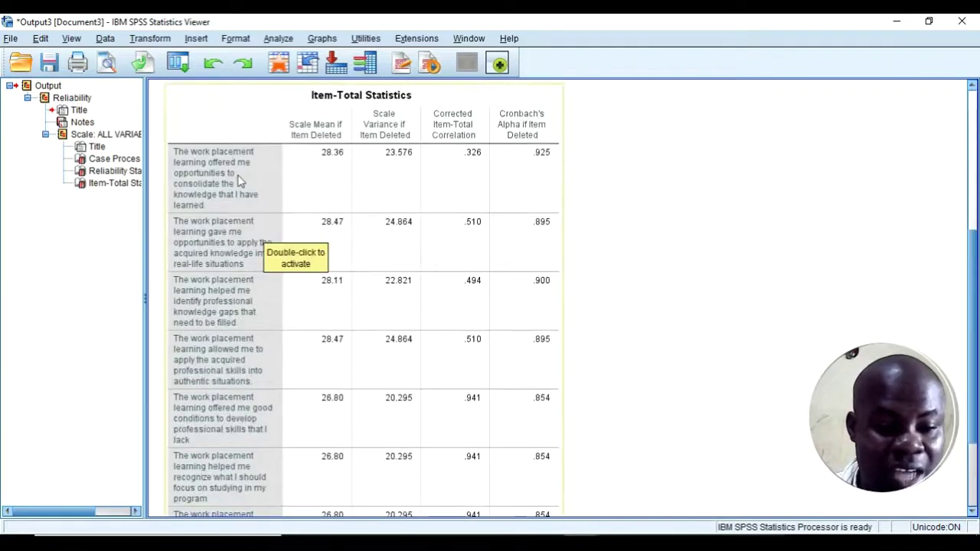
scroll(243, 421, down, 2)
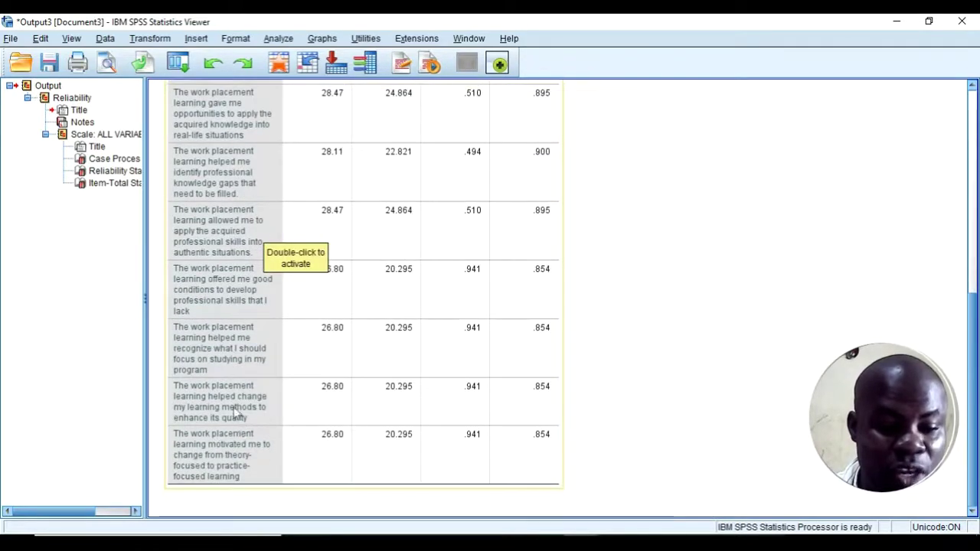
scroll(406, 448, up, 1)
scroll(410, 442, up, 5)
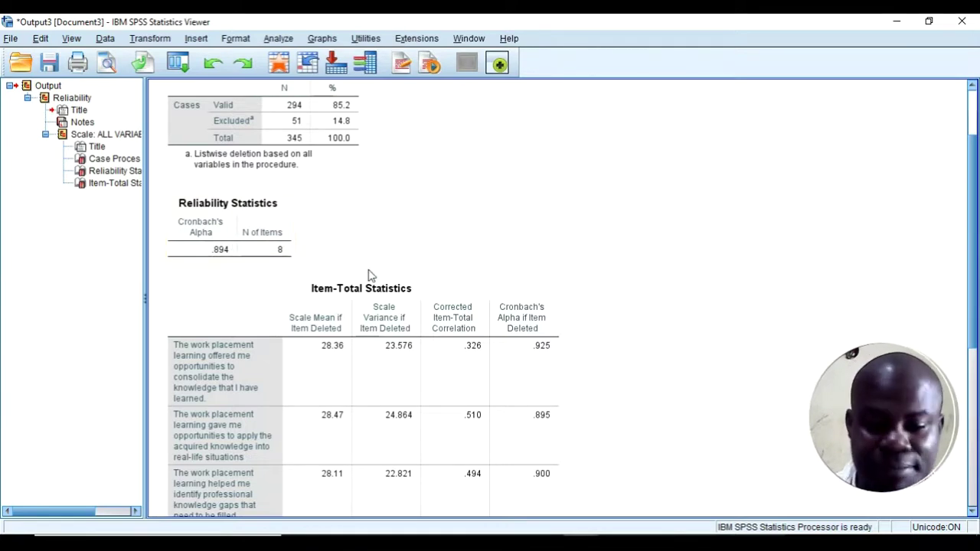
scroll(383, 274, down, 3)
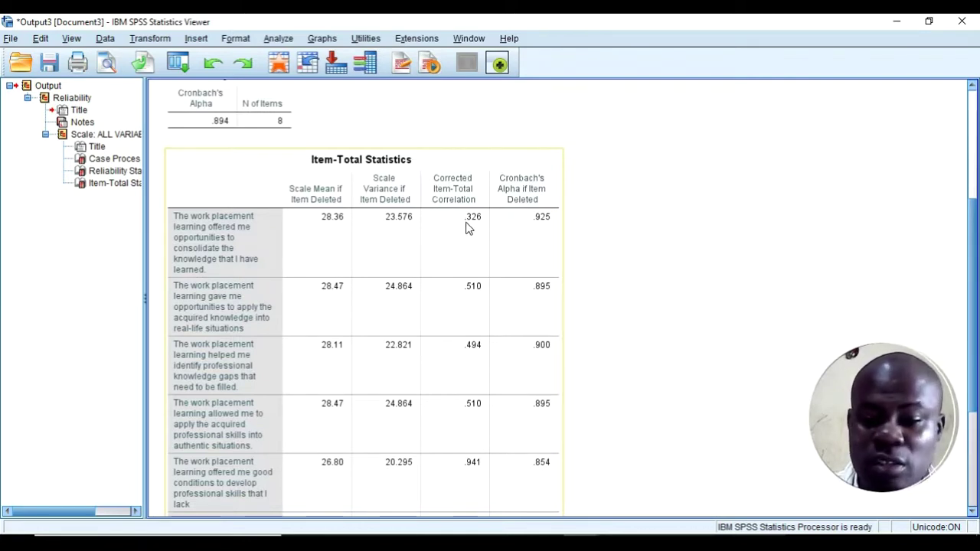
scroll(469, 221, down, 2)
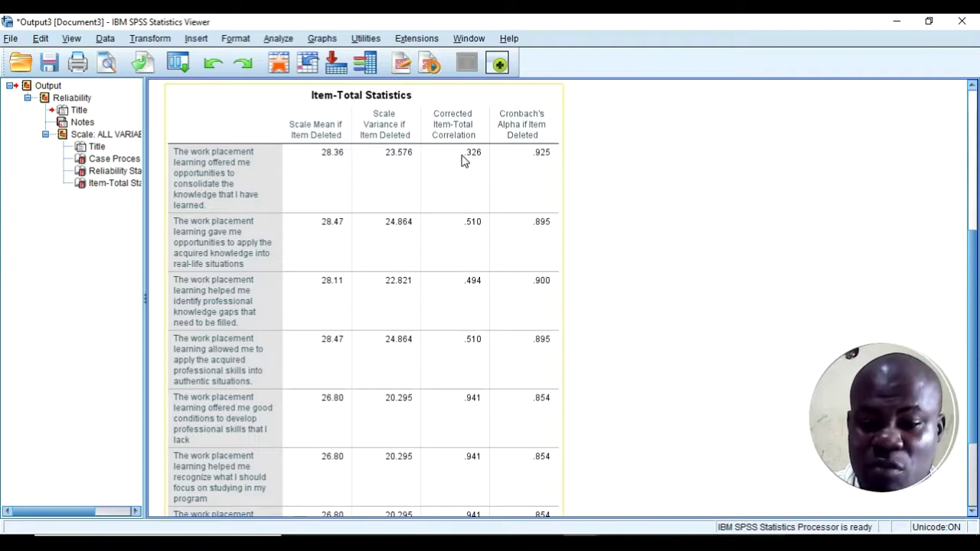
scroll(451, 166, up, 2)
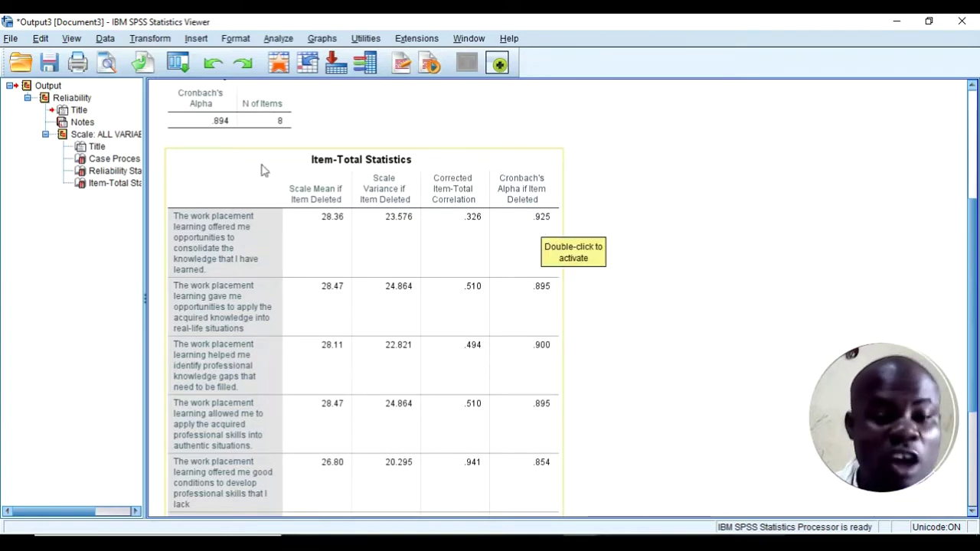
scroll(265, 165, down, 6)
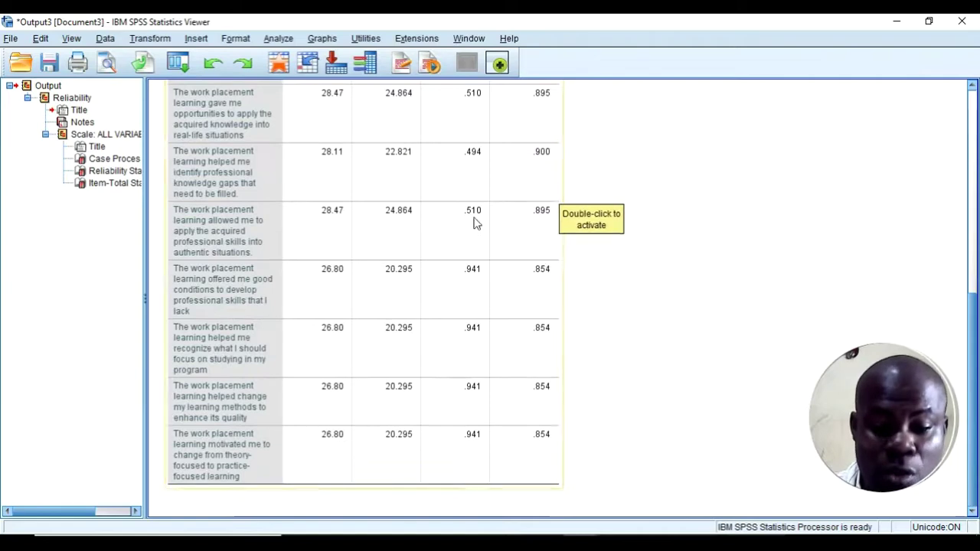
scroll(400, 241, up, 4)
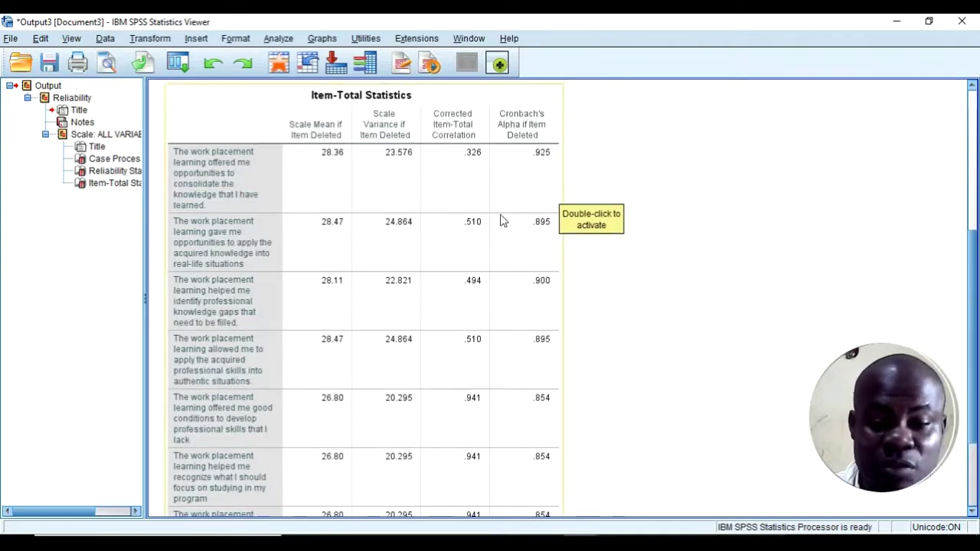
scroll(471, 182, up, 9)
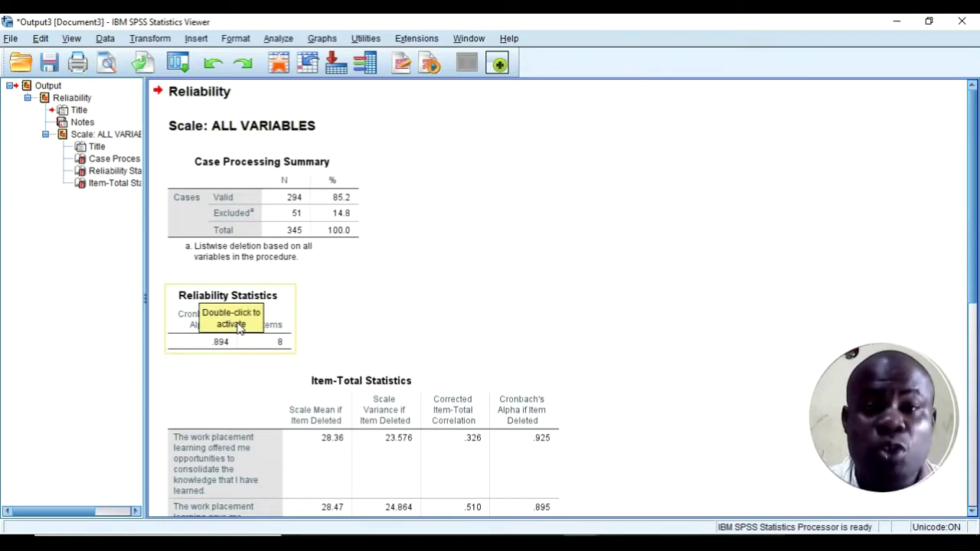
scroll(242, 329, down, 4)
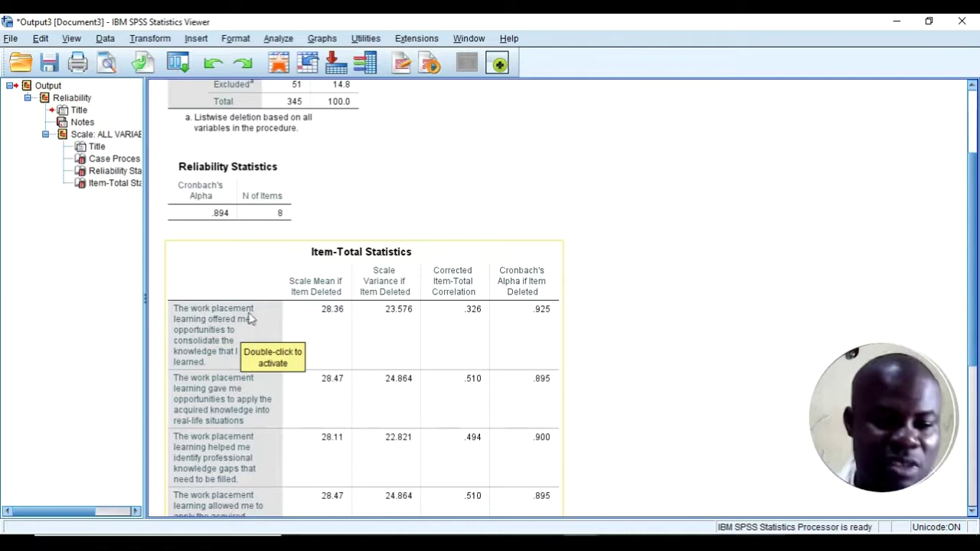
scroll(247, 337, up, 2)
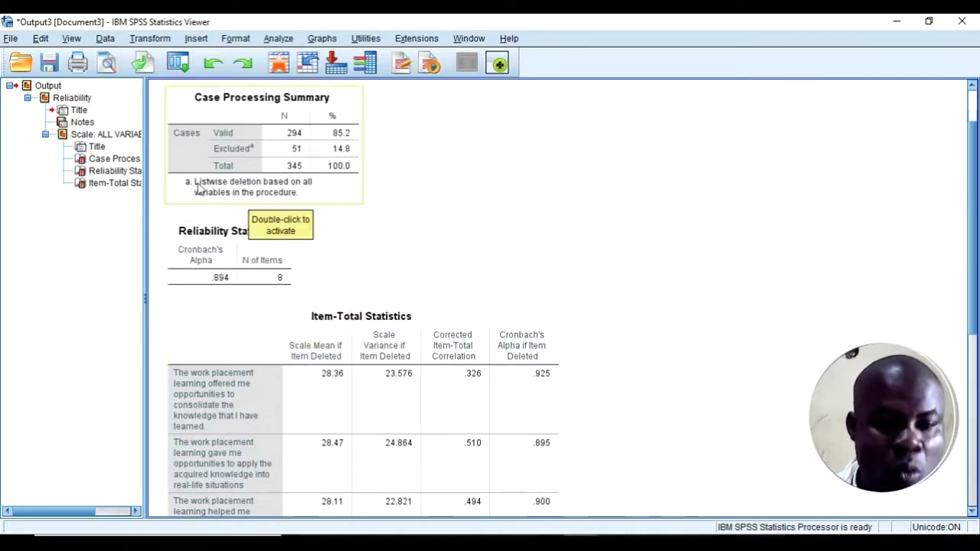
Rerun the recalled reliability analysis with the first WPL item removed, leaving seven items
click(180, 69)
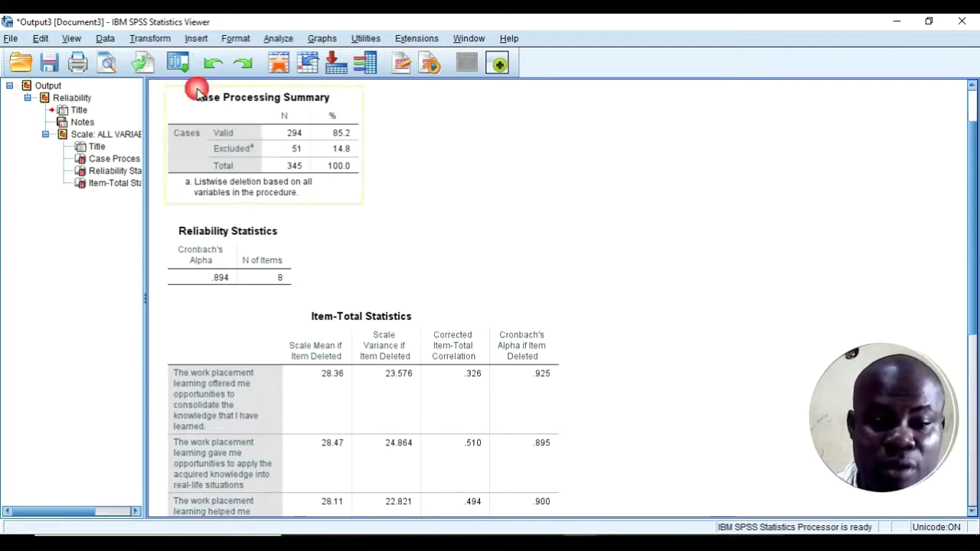
click(194, 88)
click(509, 207)
click(460, 255)
click(410, 369)
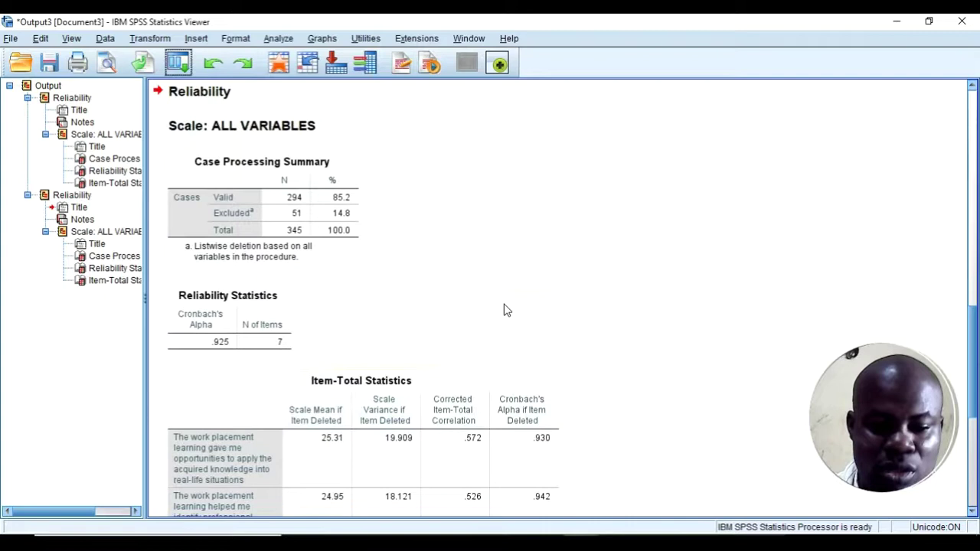
Review the new Reliability Statistics table showing Cronbach's alpha .925 for 7 items
scroll(503, 308, down, 3)
click(192, 153)
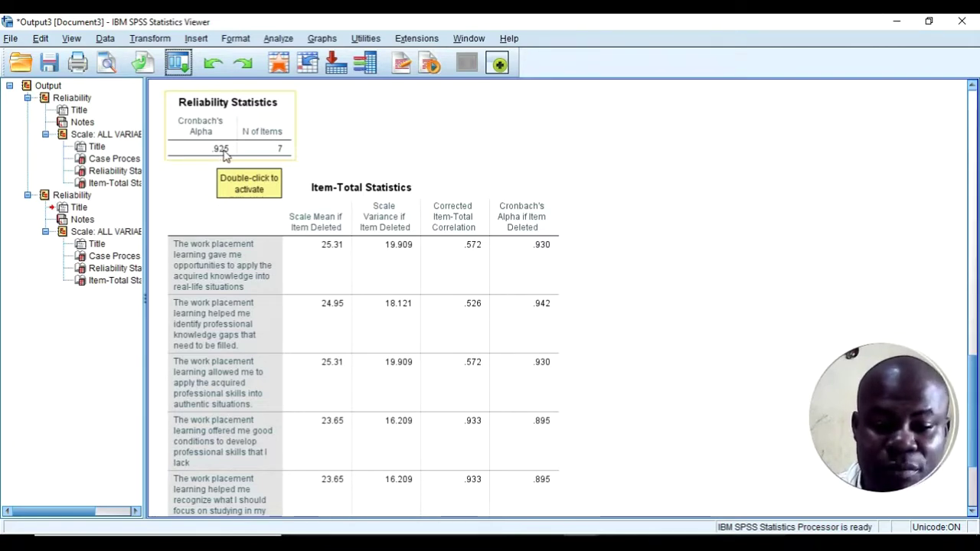
scroll(421, 227, down, 4)
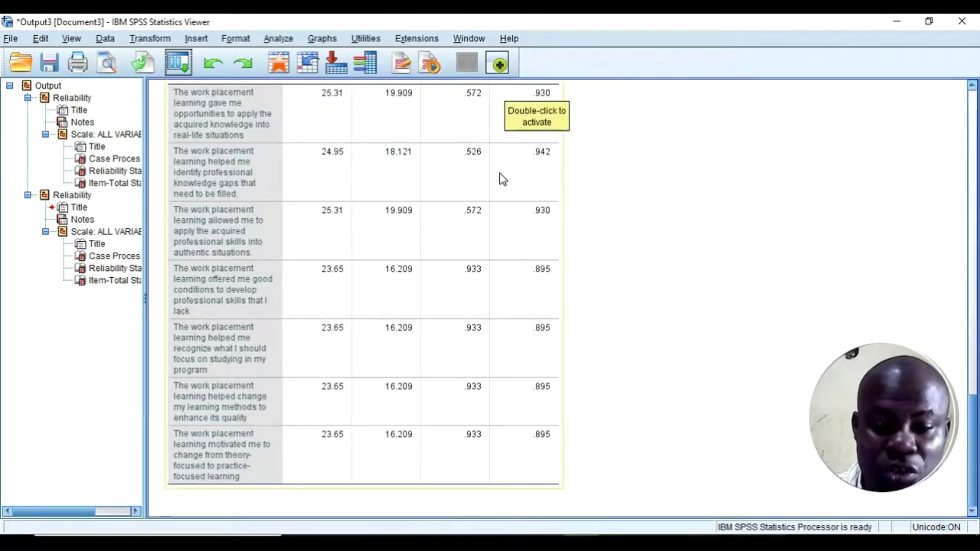
scroll(502, 179, up, 5)
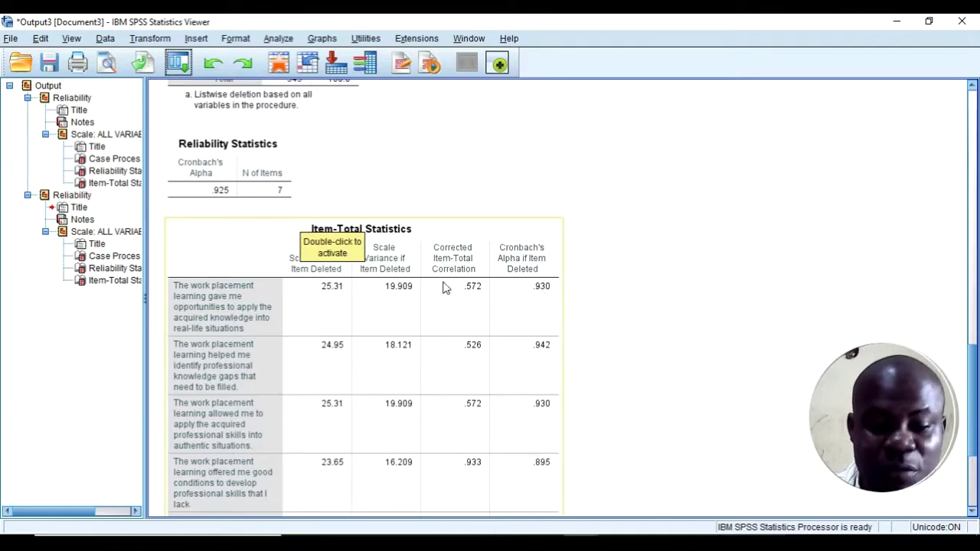
scroll(538, 342, down, 2)
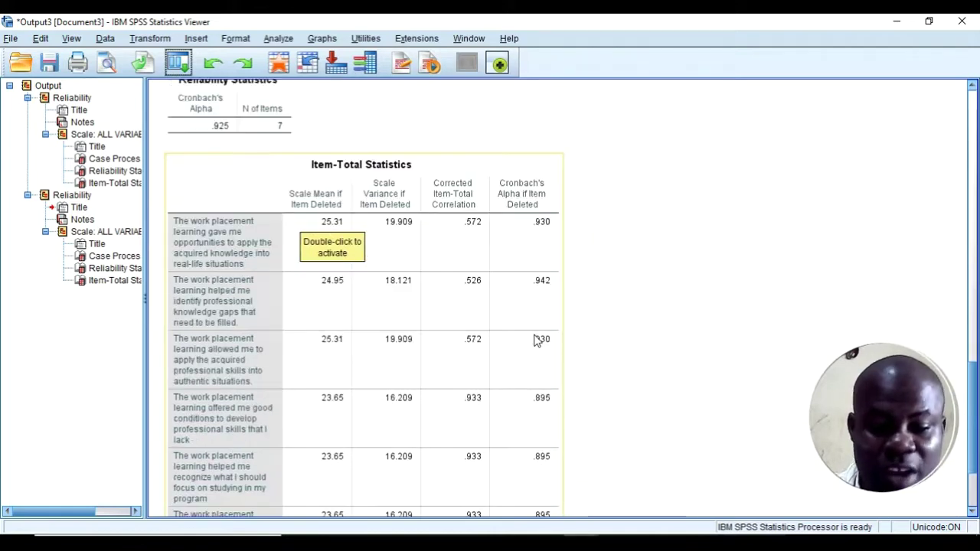
scroll(505, 306, down, 1)
scroll(492, 382, down, 1)
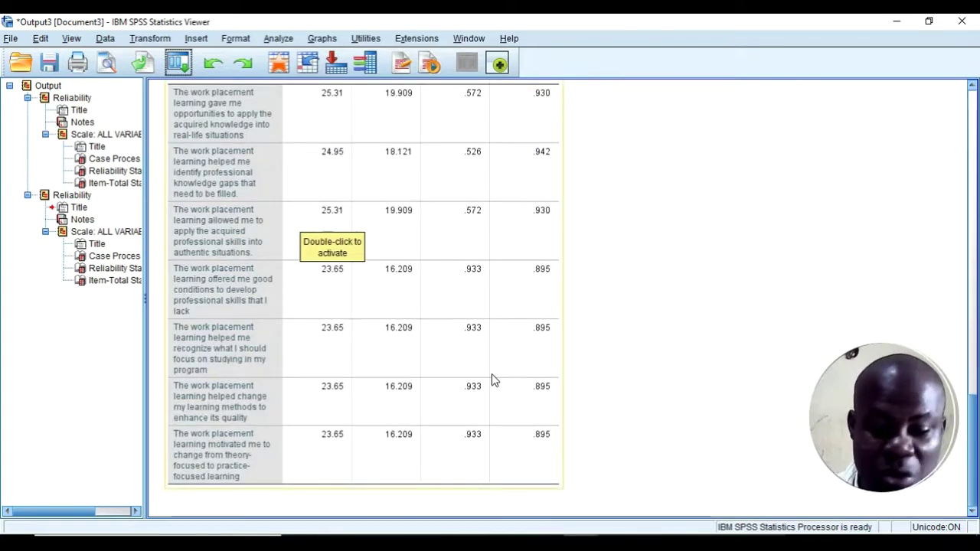
scroll(492, 381, up, 1)
scroll(428, 368, up, 5)
scroll(367, 341, down, 1)
scroll(375, 321, down, 4)
scroll(289, 174, up, 3)
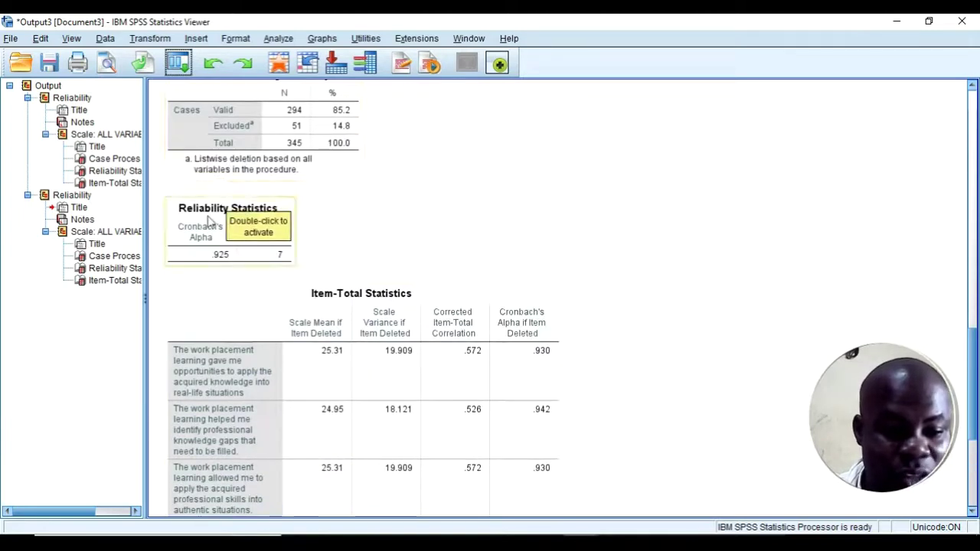
click(211, 249)
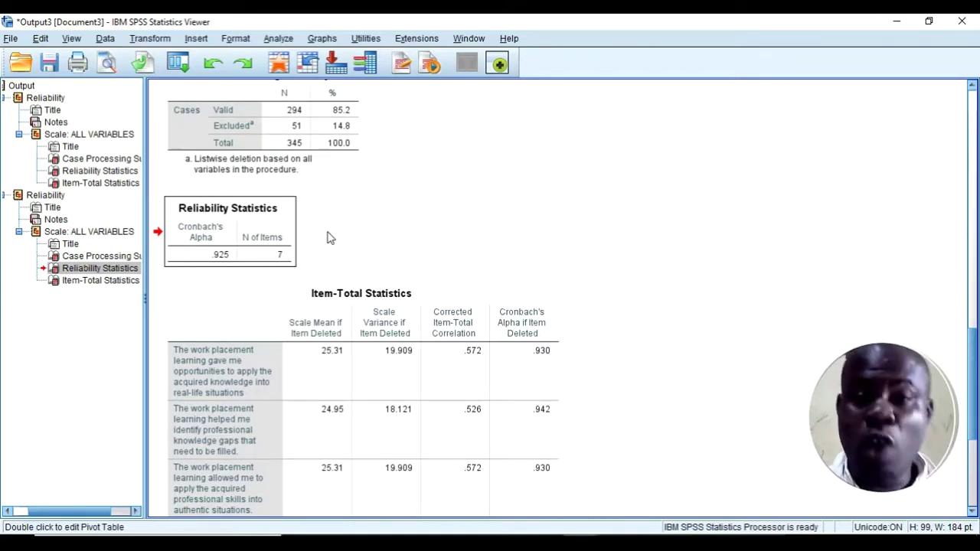
double_click(266, 240)
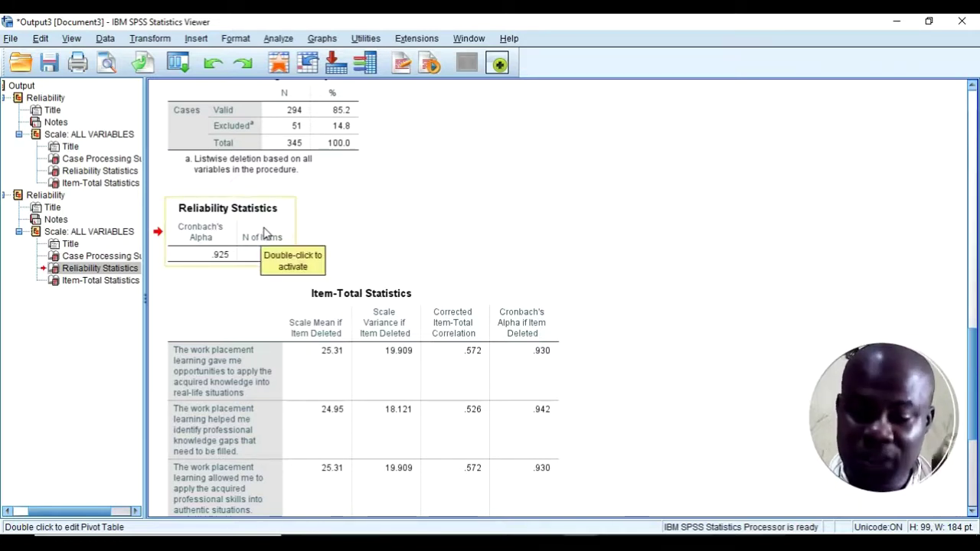
Recall the reliability dialog and clear the seven WPL items out of Items
click(178, 63)
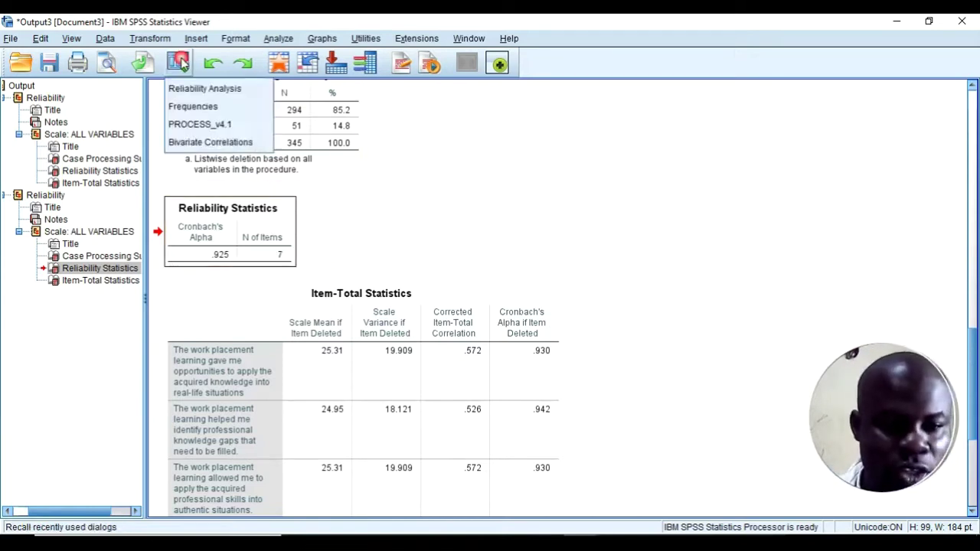
click(239, 89)
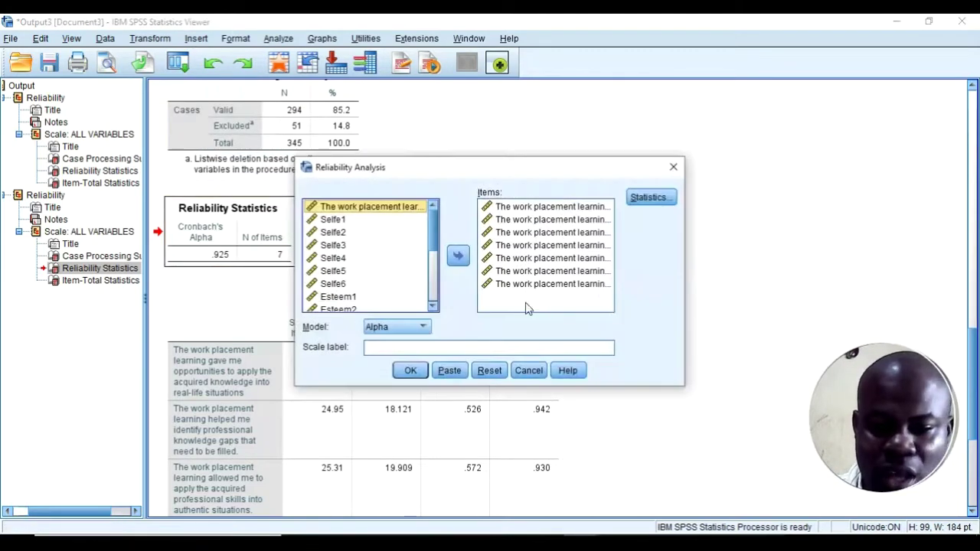
drag(551, 272, 522, 209)
key(shift+Down)
key(shift+Down)
key(shift+Down)
key(shift+Down)
key(shift+Down)
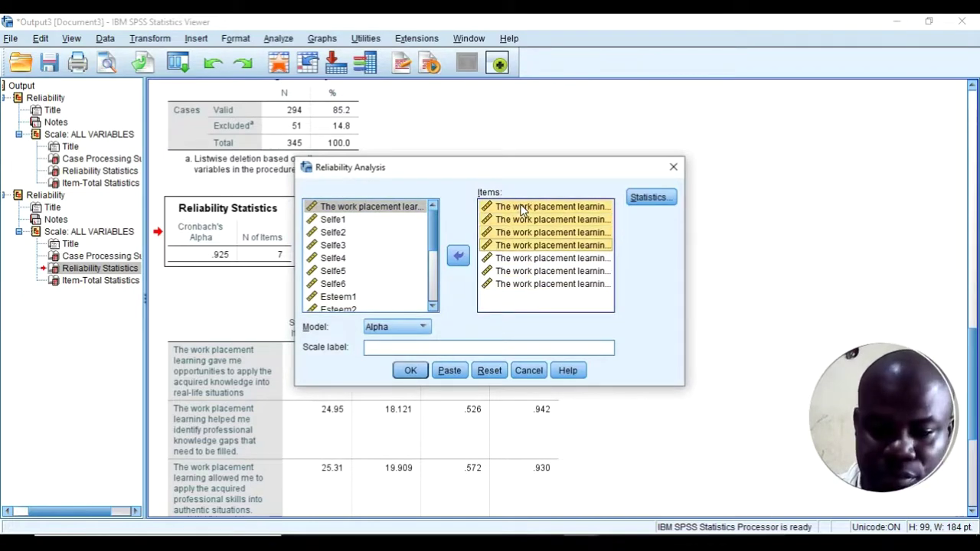
click(459, 257)
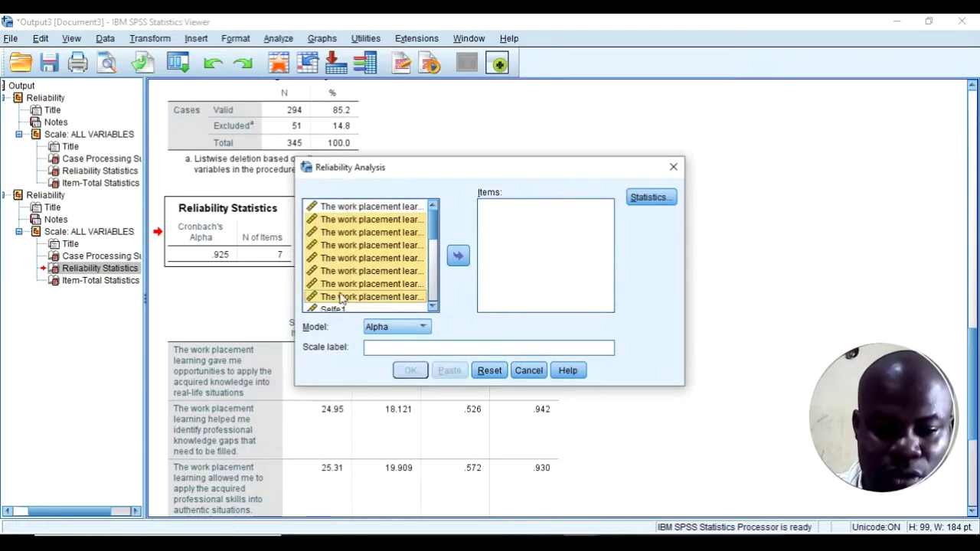
Analyse Selfe1–Selfe6 with scale-if-item-deleted statistics, giving Cronbach's alpha .966
scroll(351, 267, down, 3)
scroll(353, 251, up, 1)
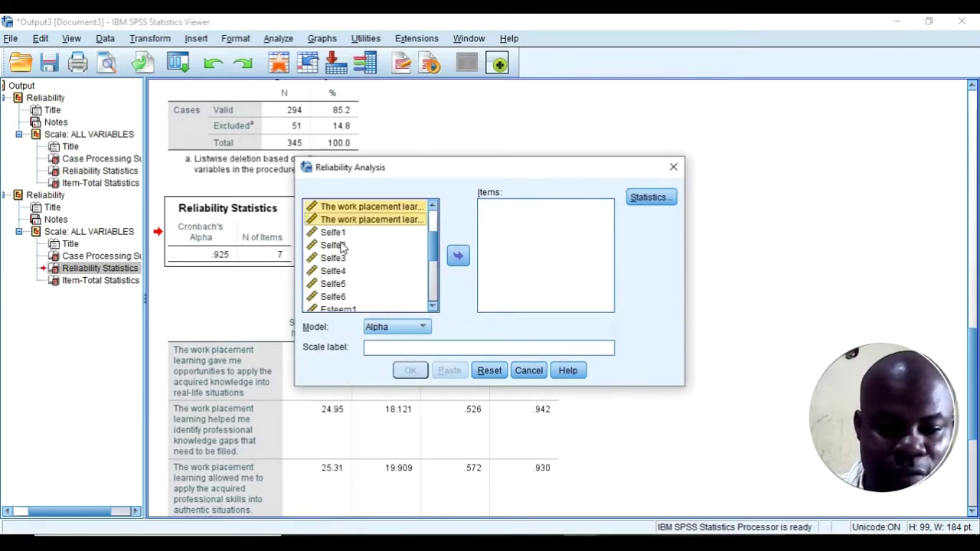
click(344, 237)
key(shift+Down)
key(shift+Down)
key(shift+Down)
key(shift+Down)
key(shift+Down)
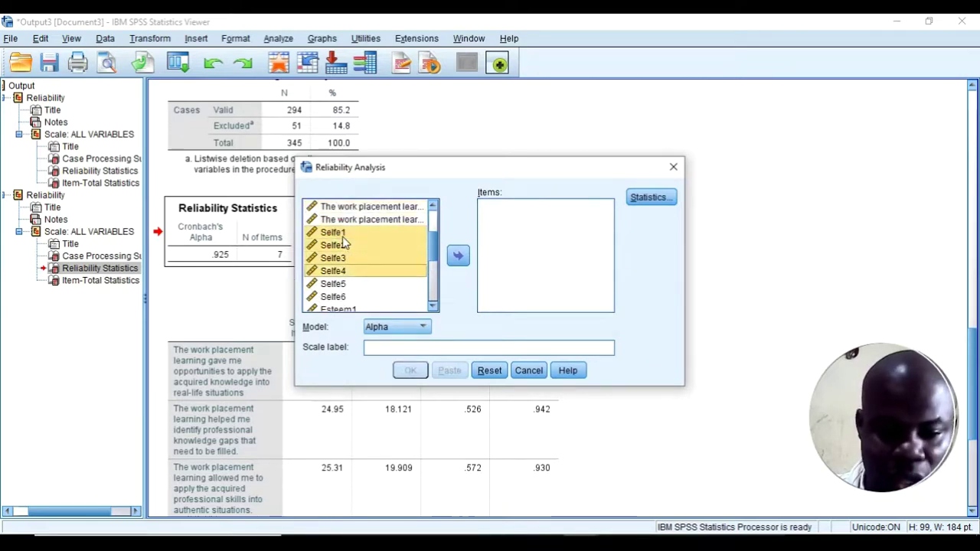
click(459, 257)
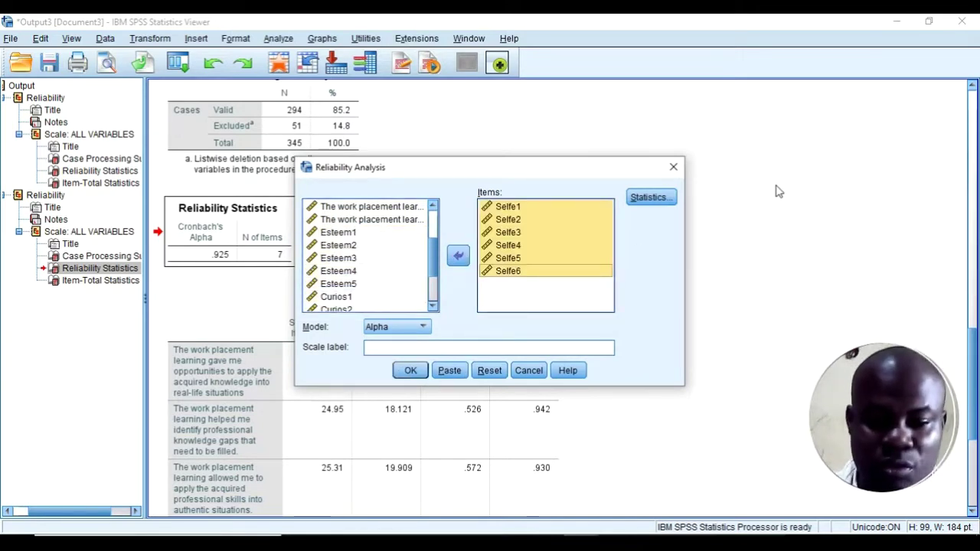
click(672, 198)
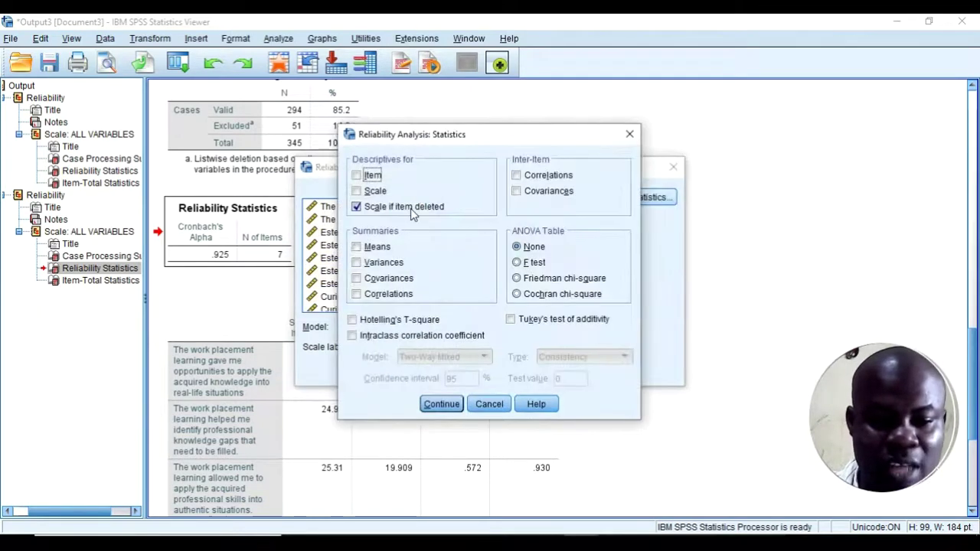
click(442, 404)
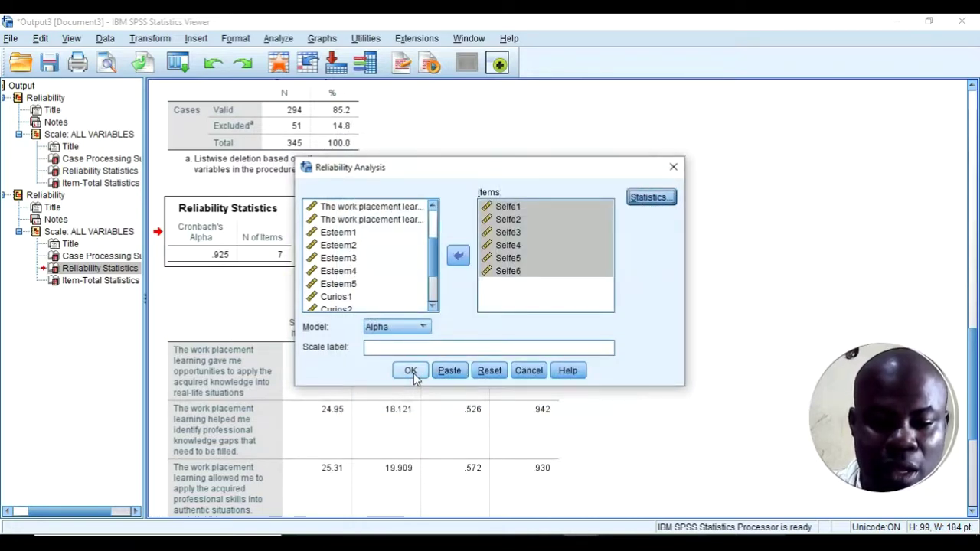
click(410, 371)
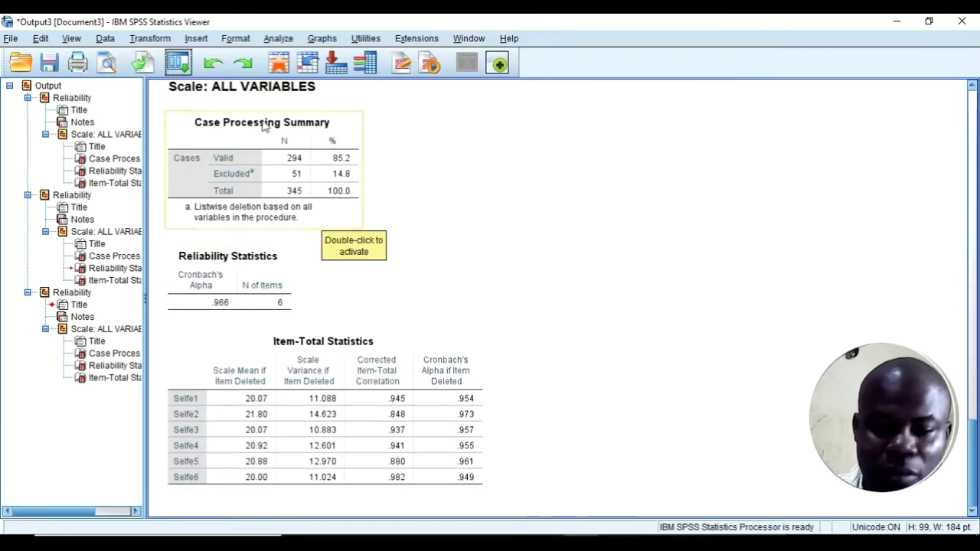
Recall the reliability dialog and remove the Selfe items from Items
click(178, 63)
click(207, 89)
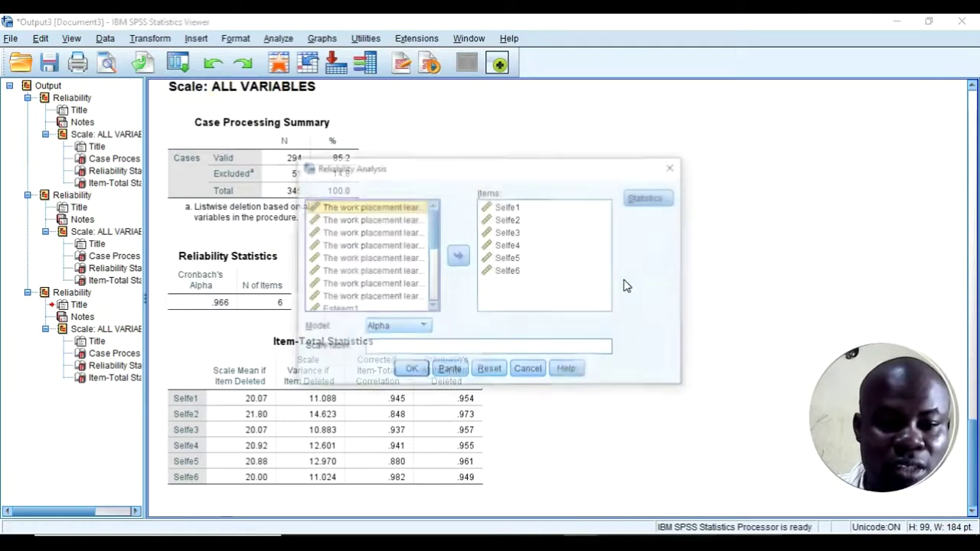
click(520, 213)
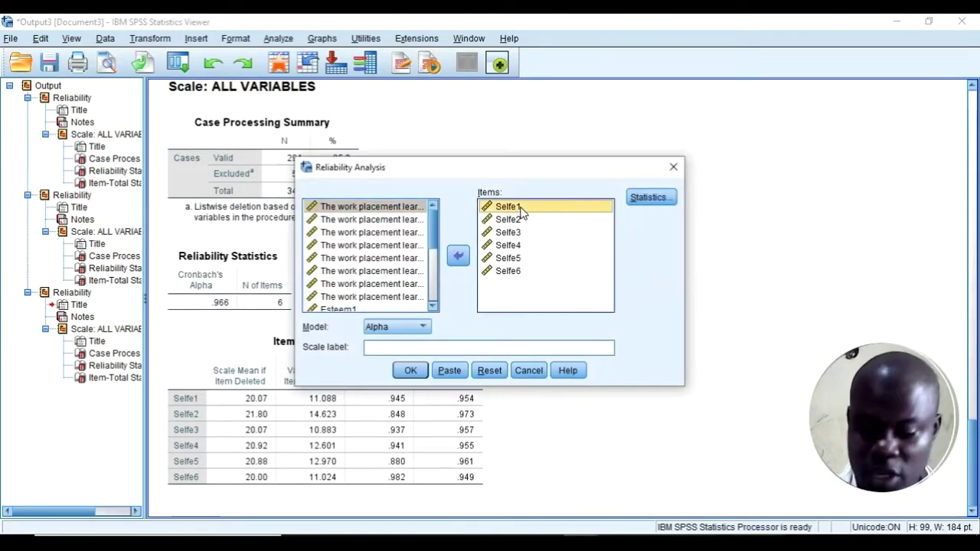
key(shift+Down)
key(shift+Down)
key(shift+Down)
key(shift+Down)
key(shift+Down)
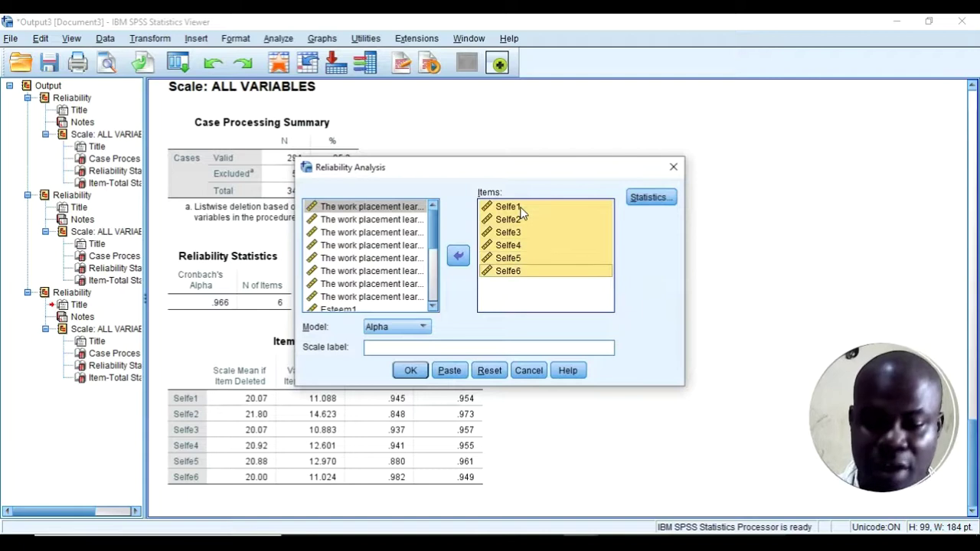
click(458, 256)
Analyse Esteem1–Esteem5, giving Cronbach's alpha .972 with 345 valid cases
scroll(382, 268, down, 4)
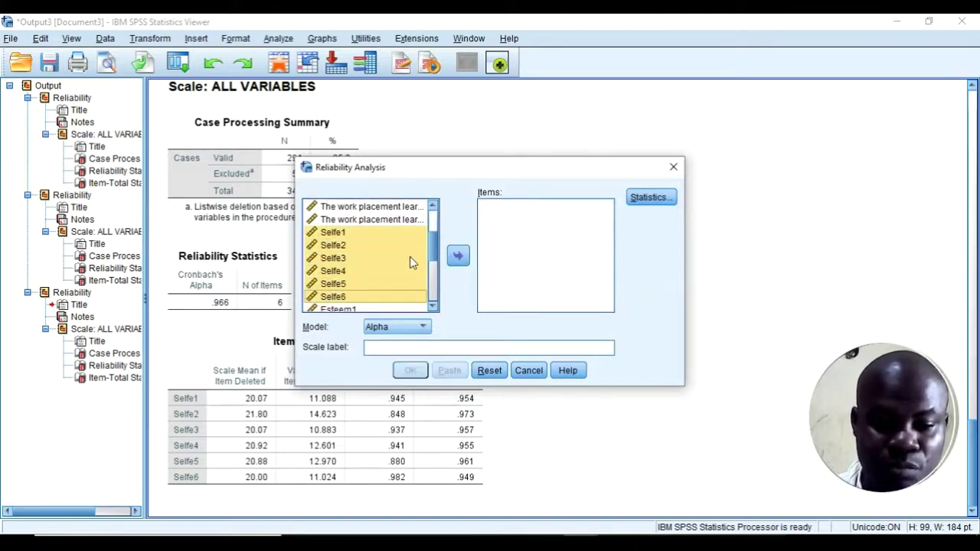
click(352, 239)
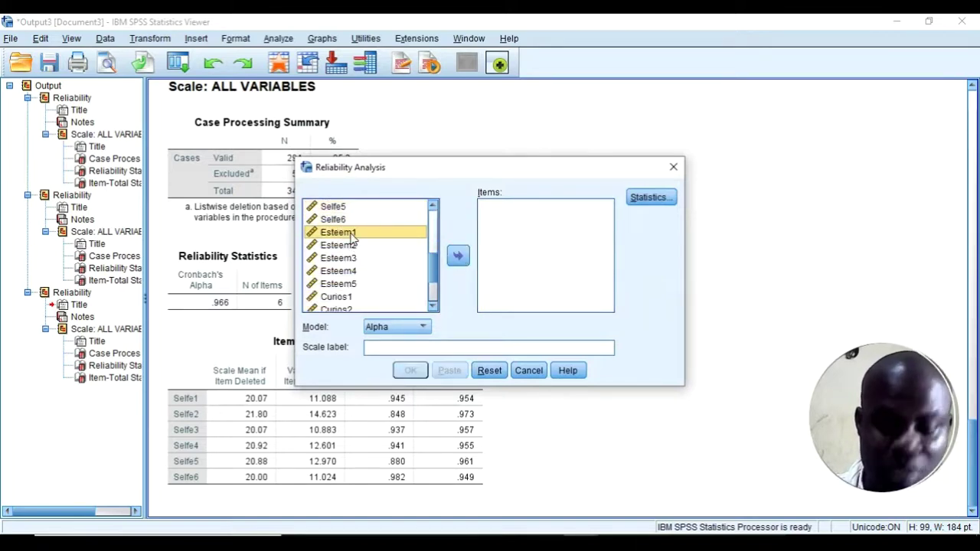
key(shift+Down)
key(shift+Down)
key(shift+Down)
key(shift+Down)
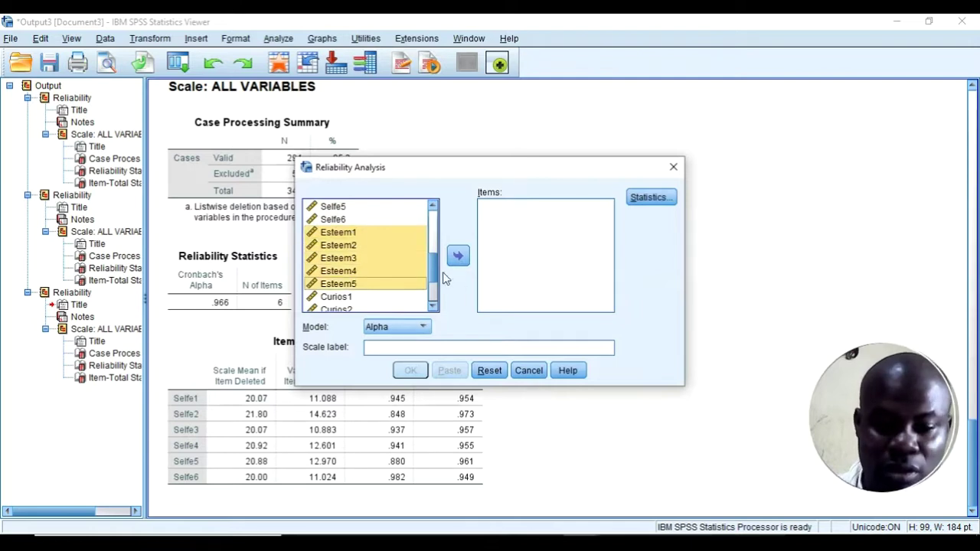
click(458, 260)
click(410, 370)
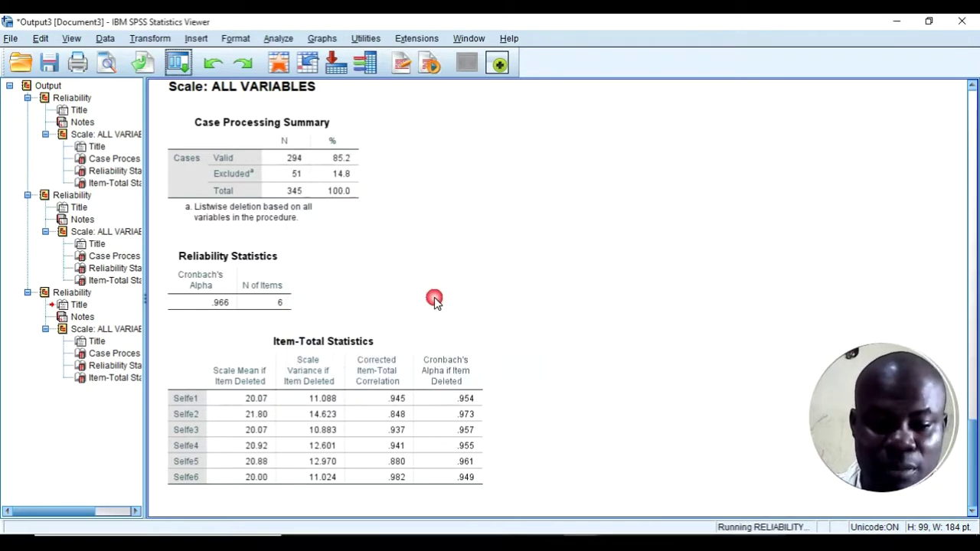
scroll(434, 299, down, 1)
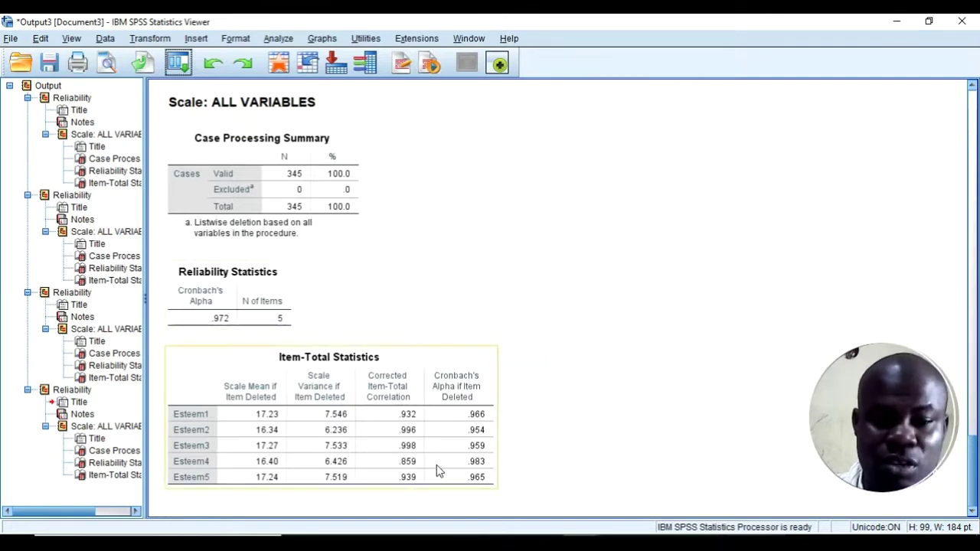
Recall the reliability dialog and remove the five Esteem items from Items
click(184, 69)
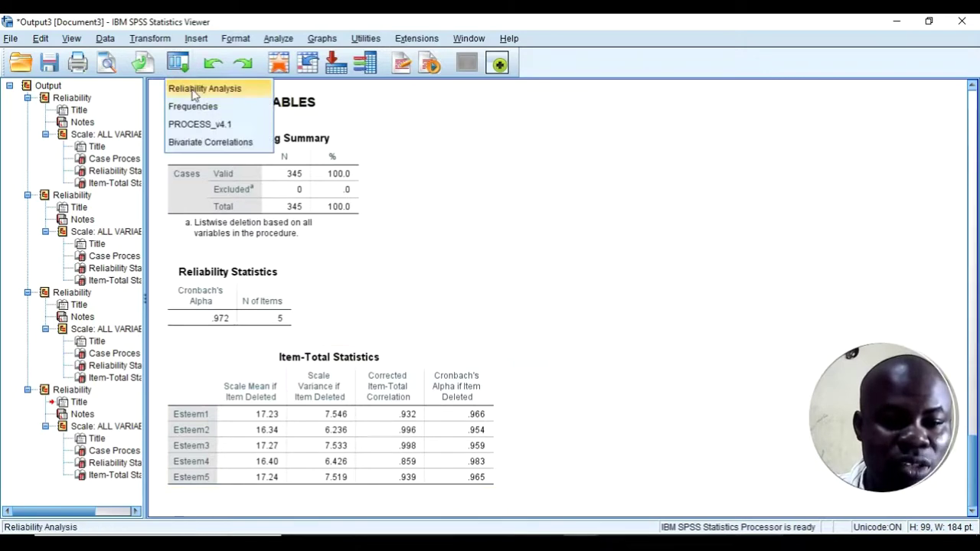
click(188, 87)
click(513, 207)
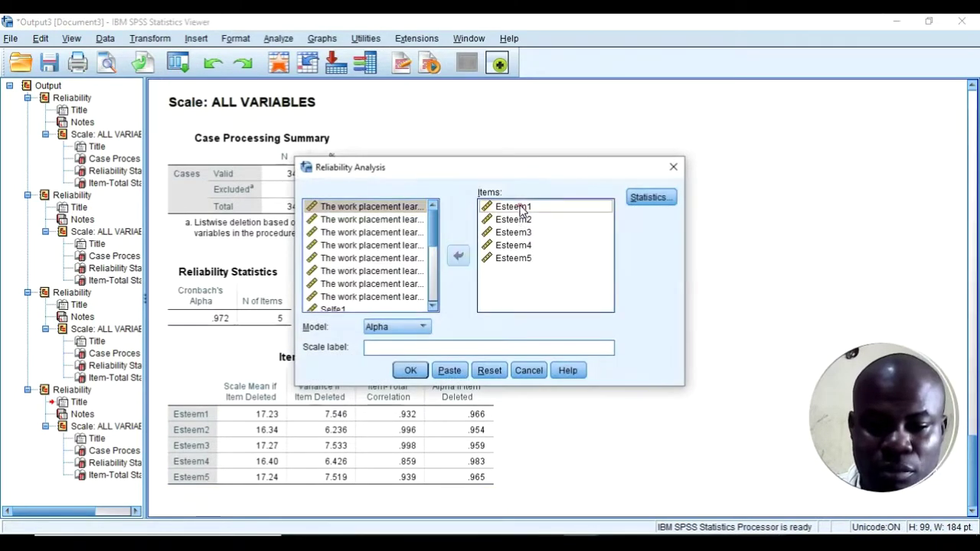
key(shift+Down)
key(shift+Down)
key(shift+Down)
key(shift+Down)
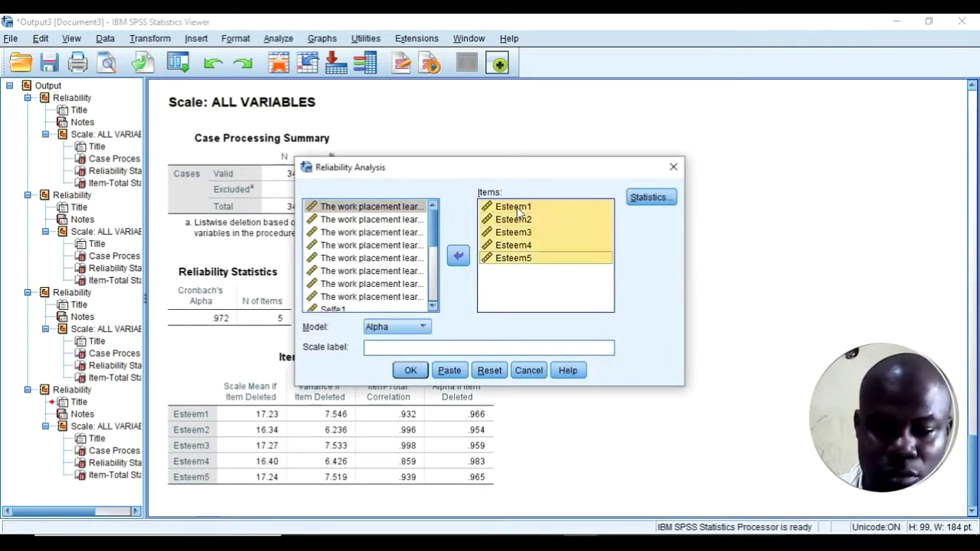
click(457, 255)
Analyse Curios1–Curios5, giving Cronbach's alpha .916 across 5 items
scroll(371, 272, down, 3)
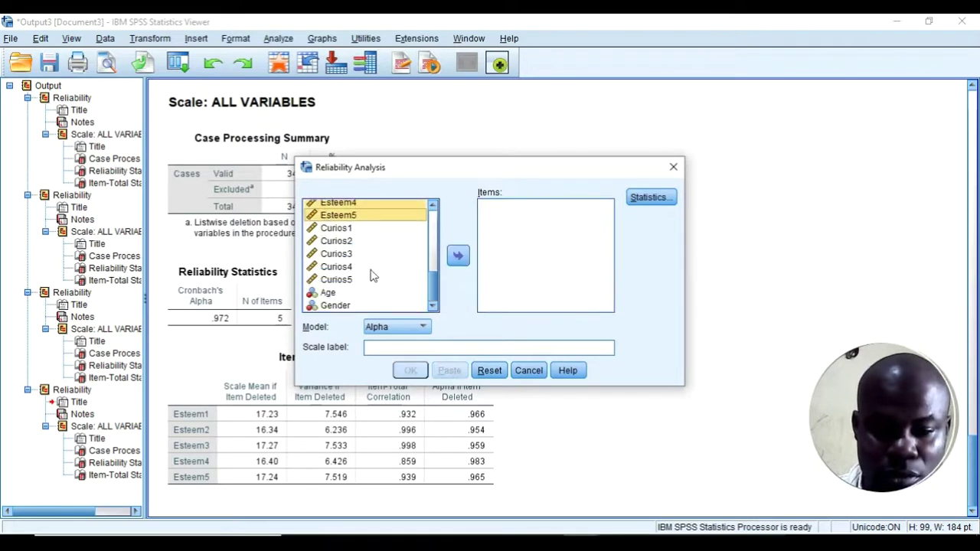
click(357, 228)
key(shift+Down)
key(shift+Down)
key(shift+Down)
key(shift+Down)
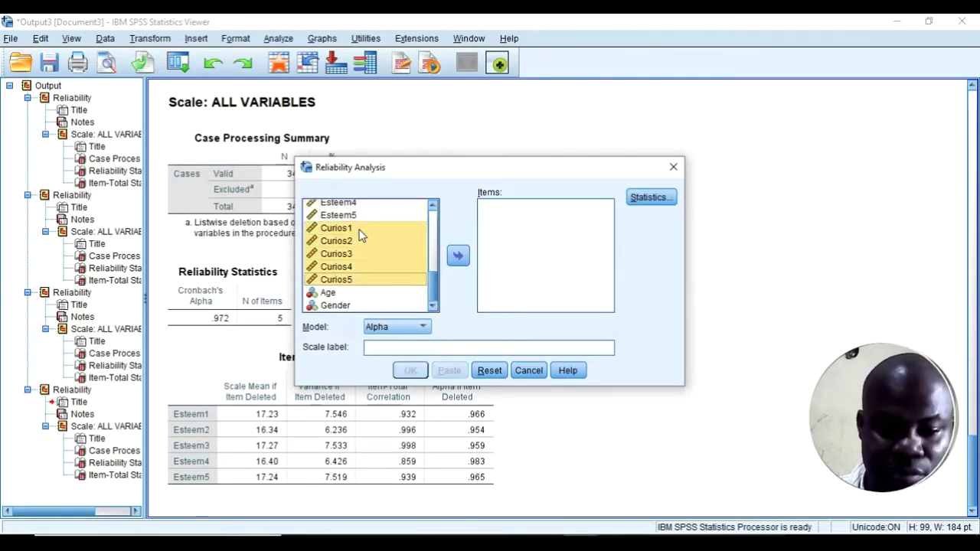
click(458, 255)
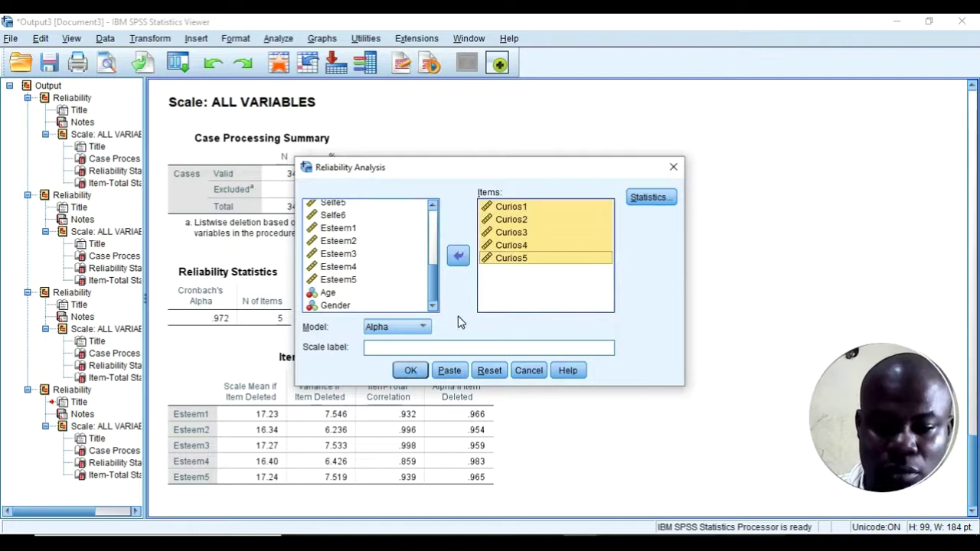
click(411, 370)
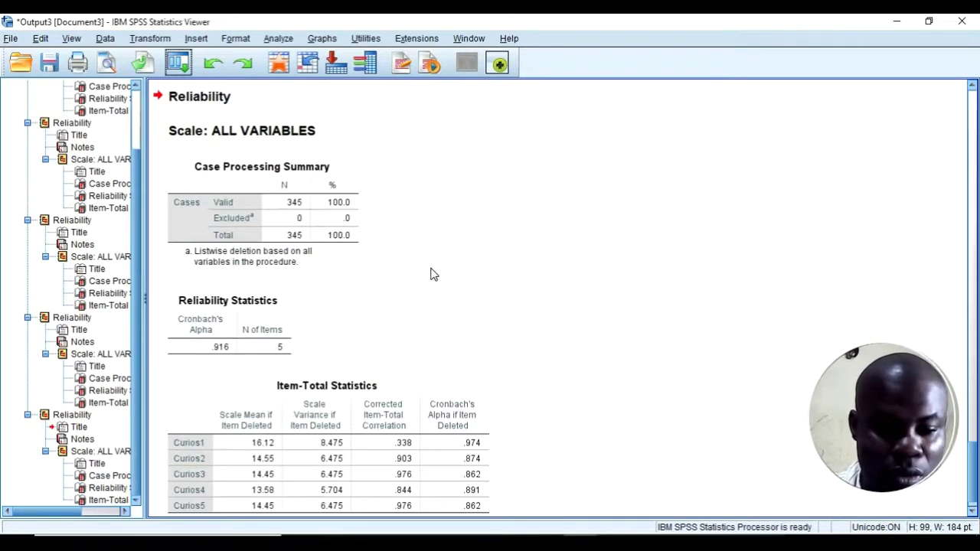
scroll(383, 279, down, 1)
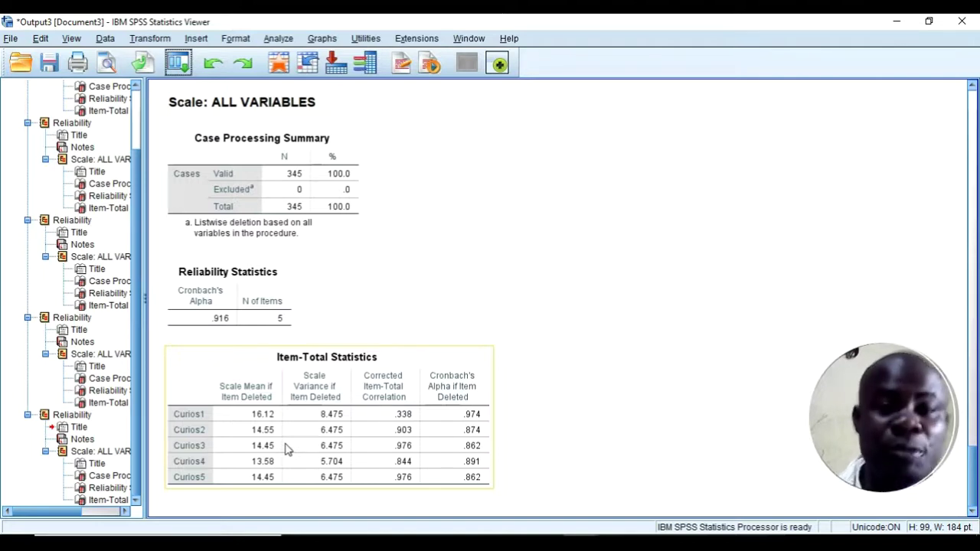
click(345, 337)
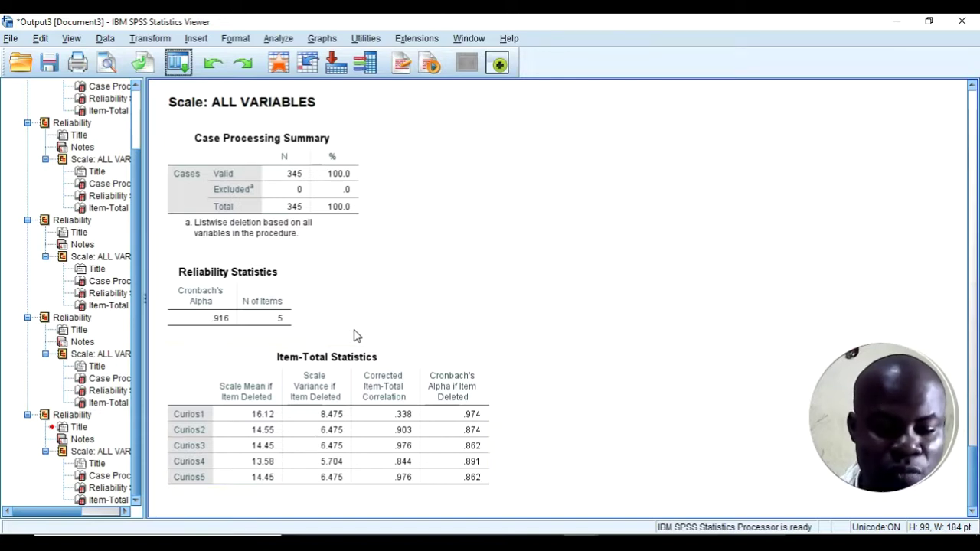
scroll(355, 335, down, 10)
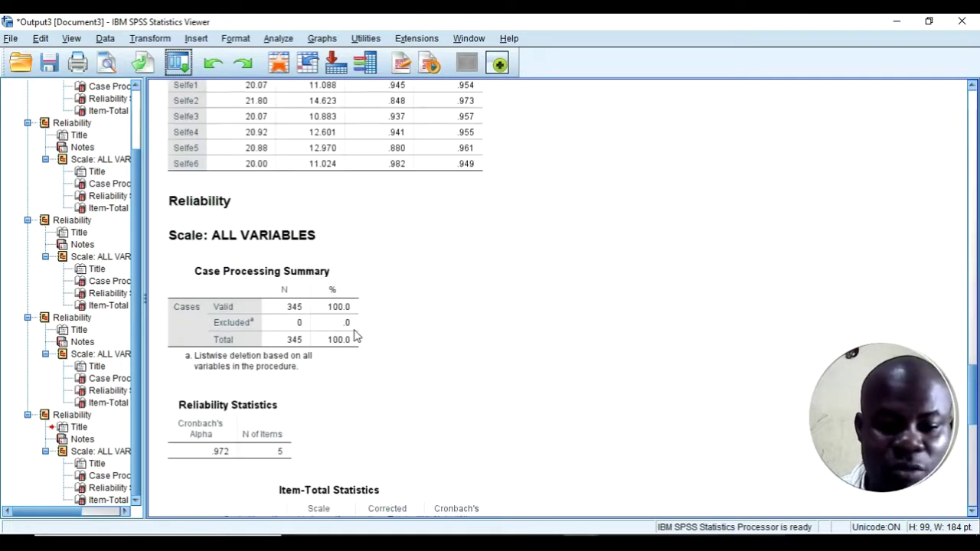
scroll(354, 335, up, 15)
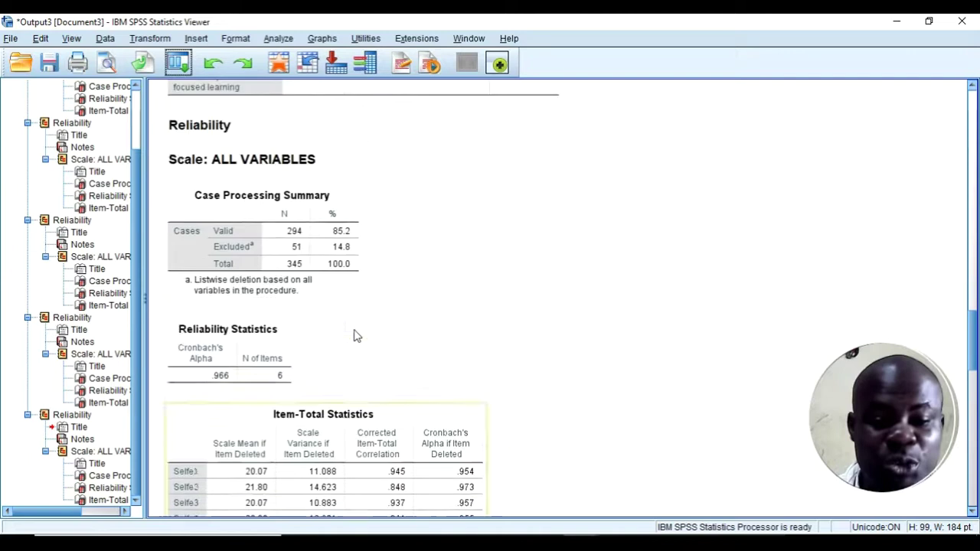
scroll(355, 335, up, 3)
scroll(354, 335, down, 3)
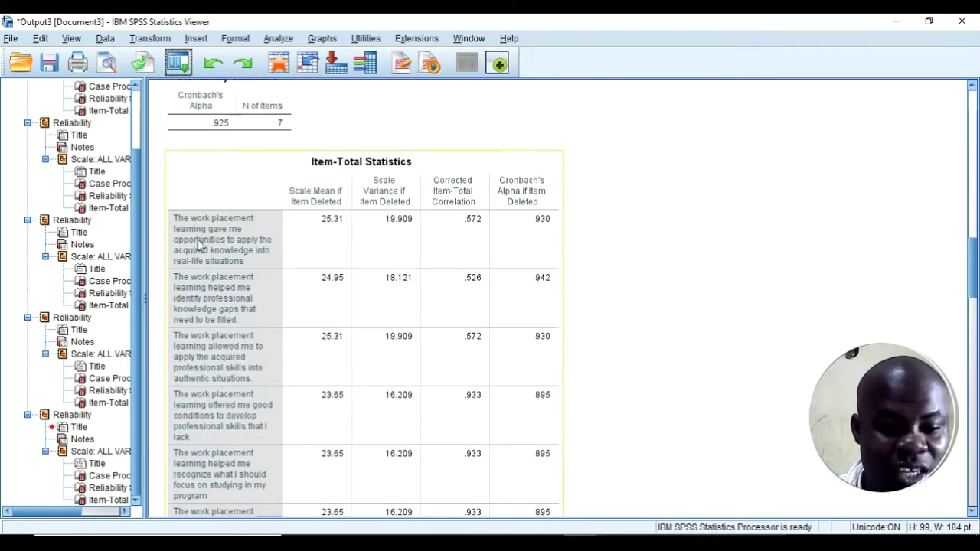
scroll(213, 283, down, 5)
scroll(213, 283, down, 5)
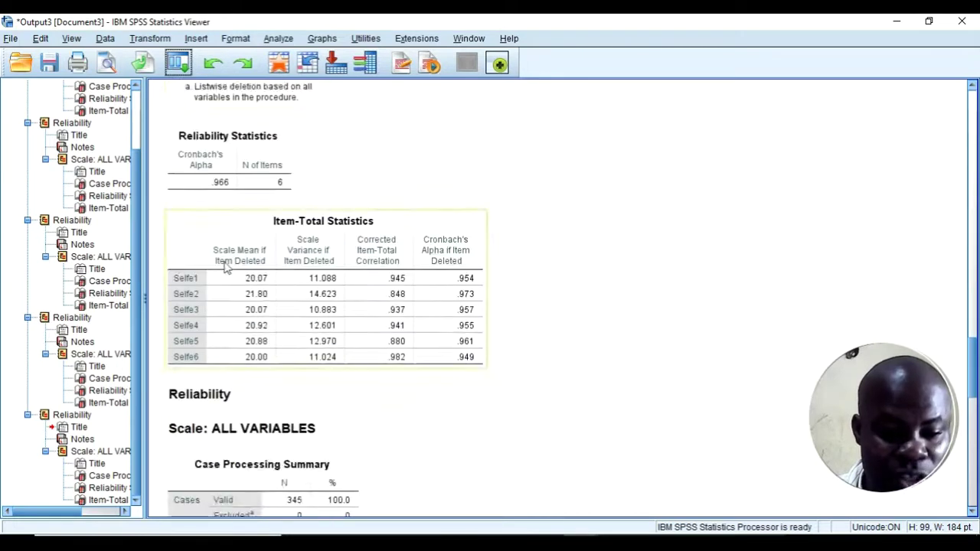
scroll(207, 258, up, 8)
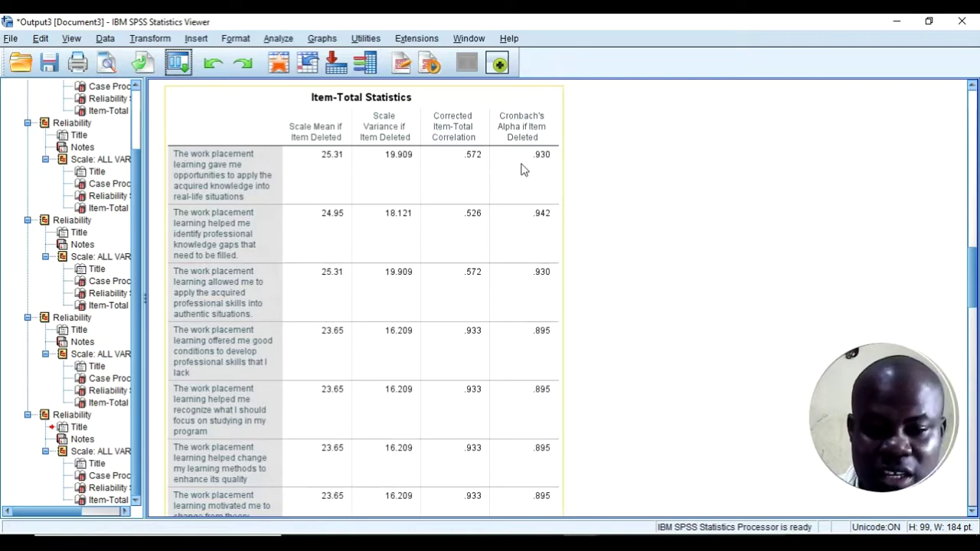
scroll(527, 252, down, 3)
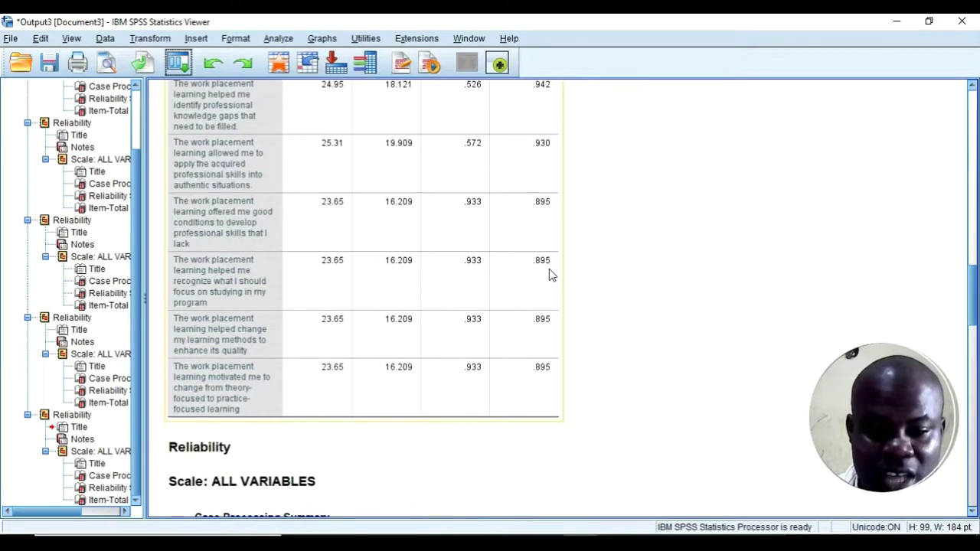
scroll(536, 276, up, 6)
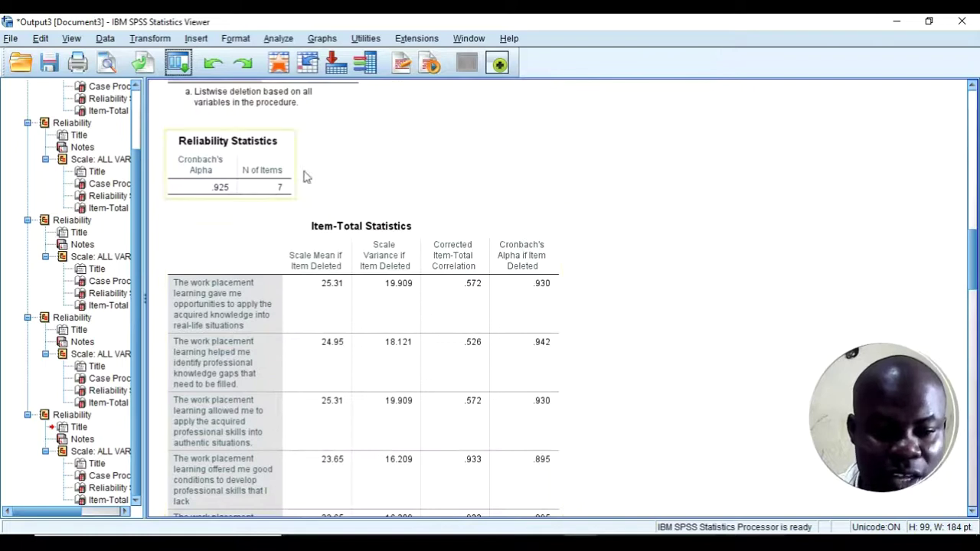